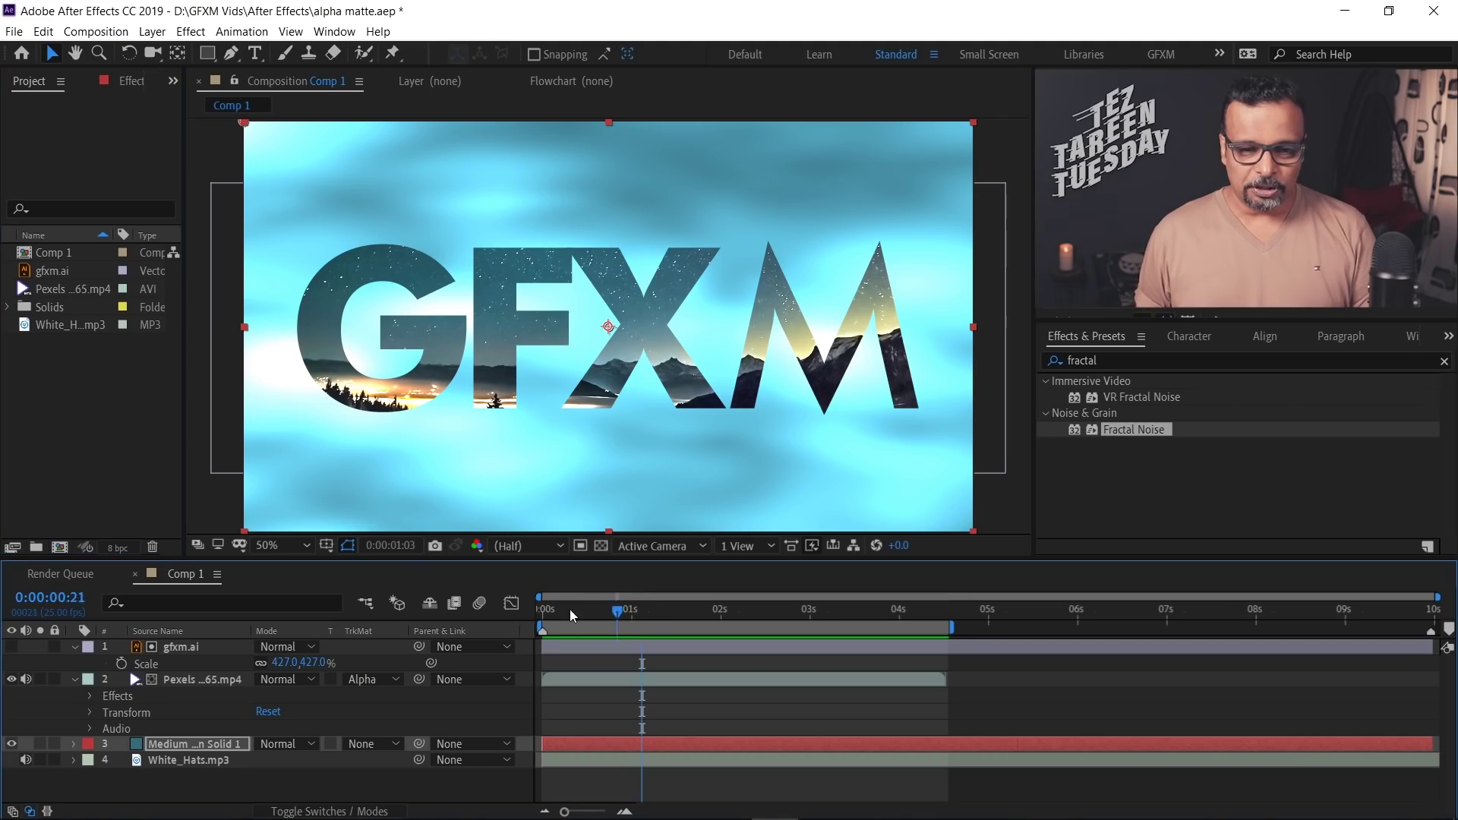
- Rewind the GFXM composition to its first frame and preview the alpha-matte animation
left_click_drag(640, 610, 517, 609)
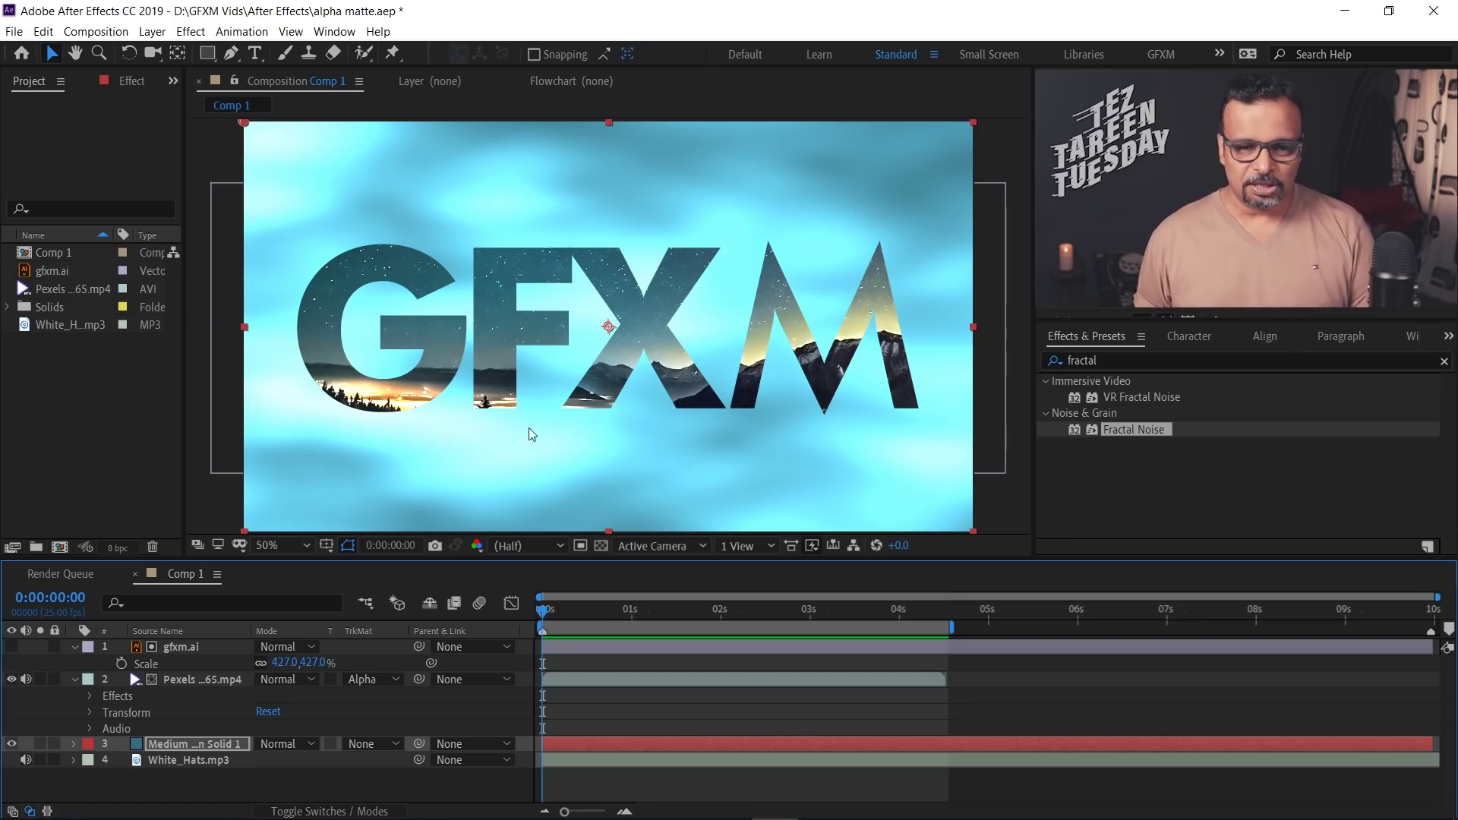
key("space")
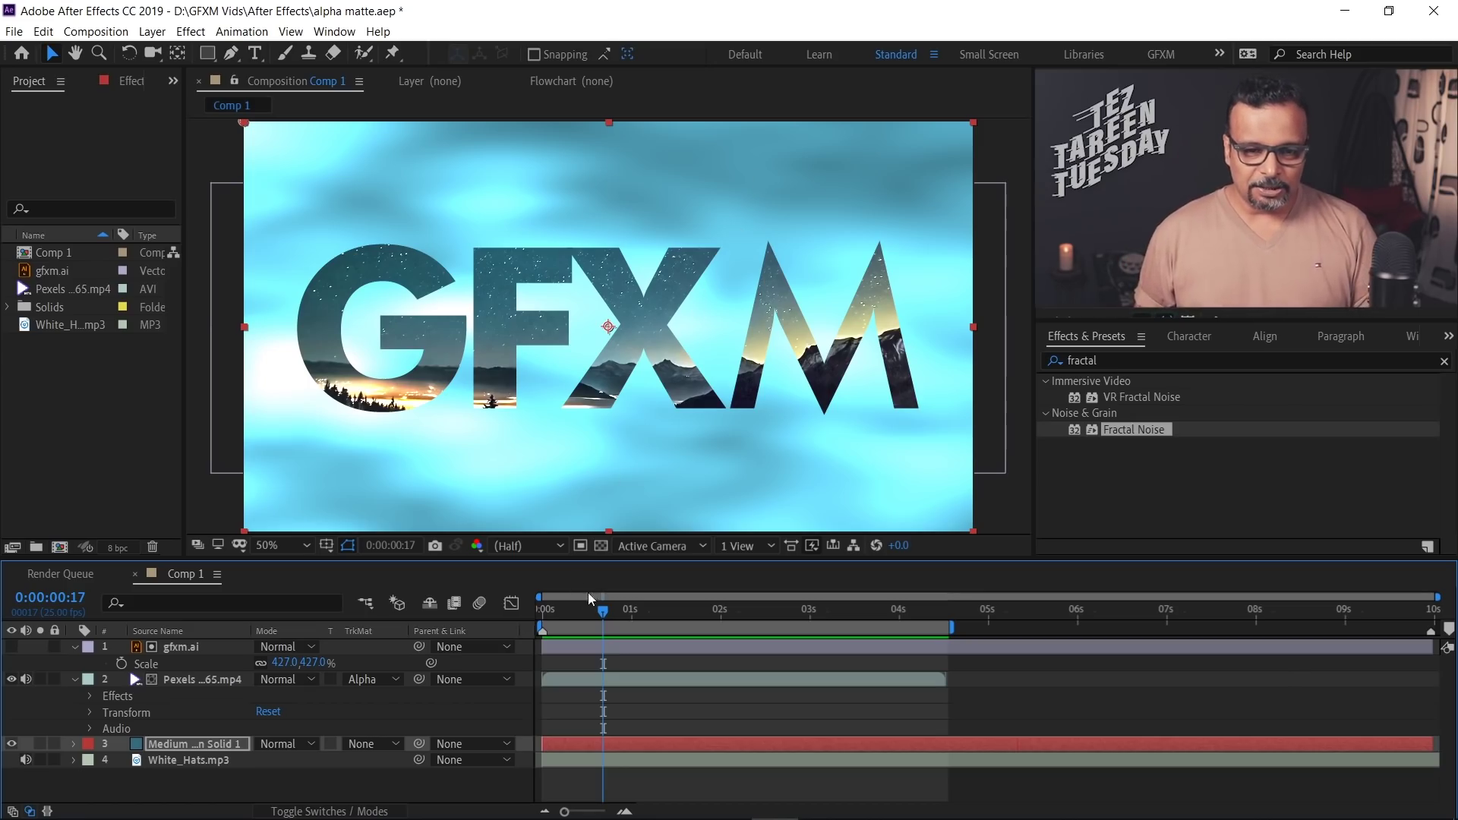
left_click_drag(596, 613, 530, 607)
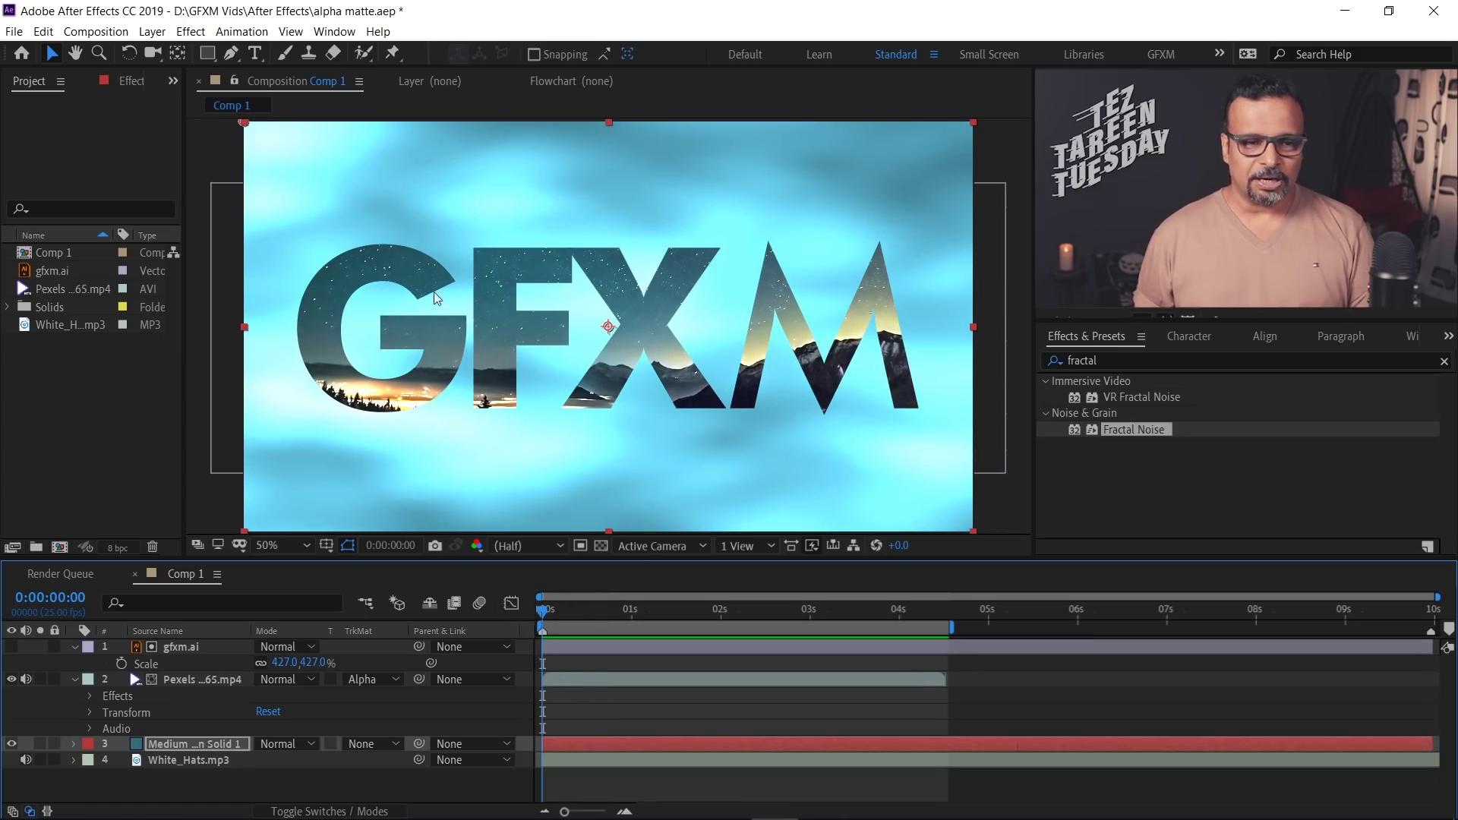
key("space")
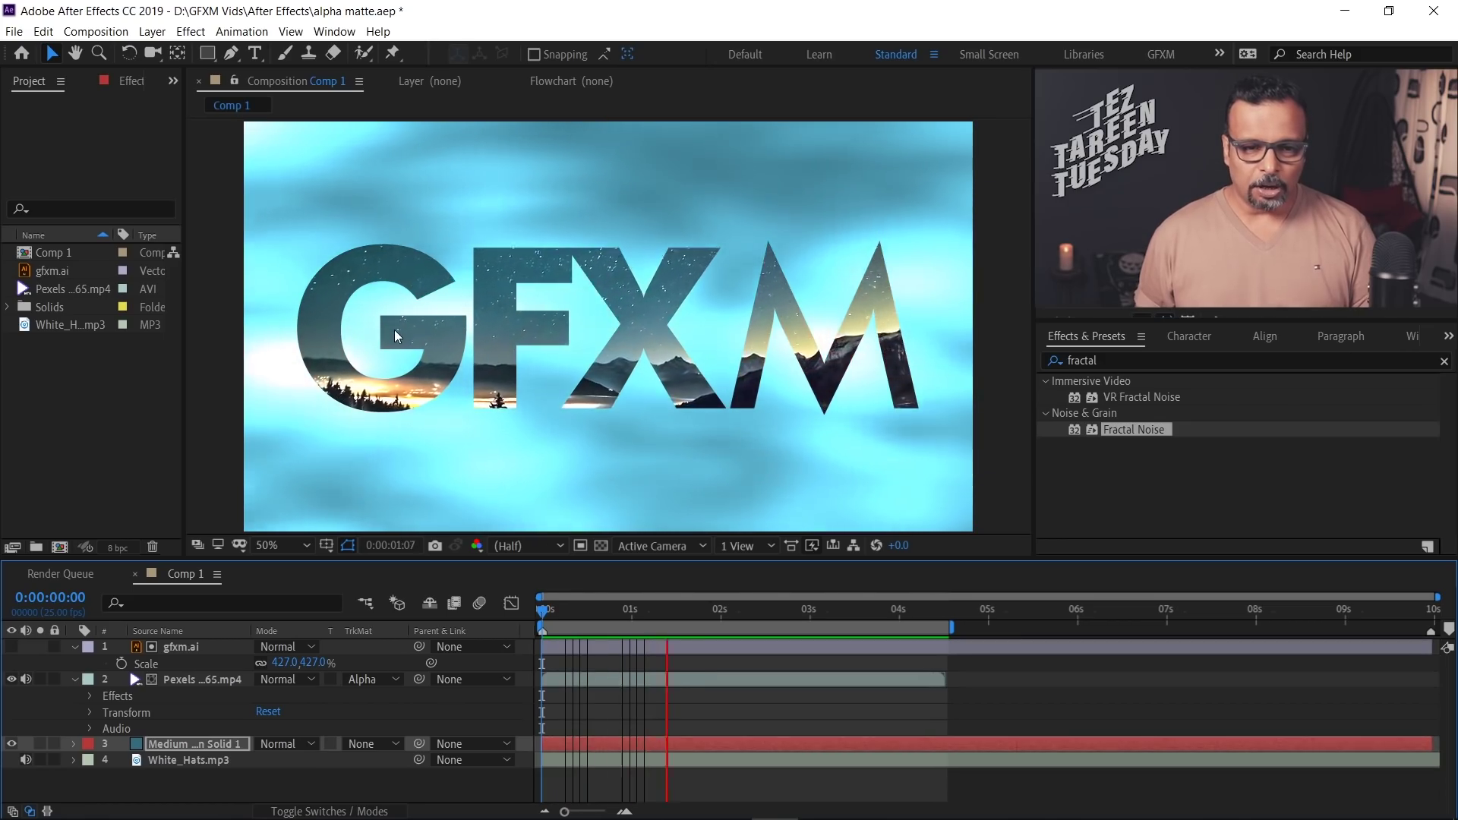
key("space")
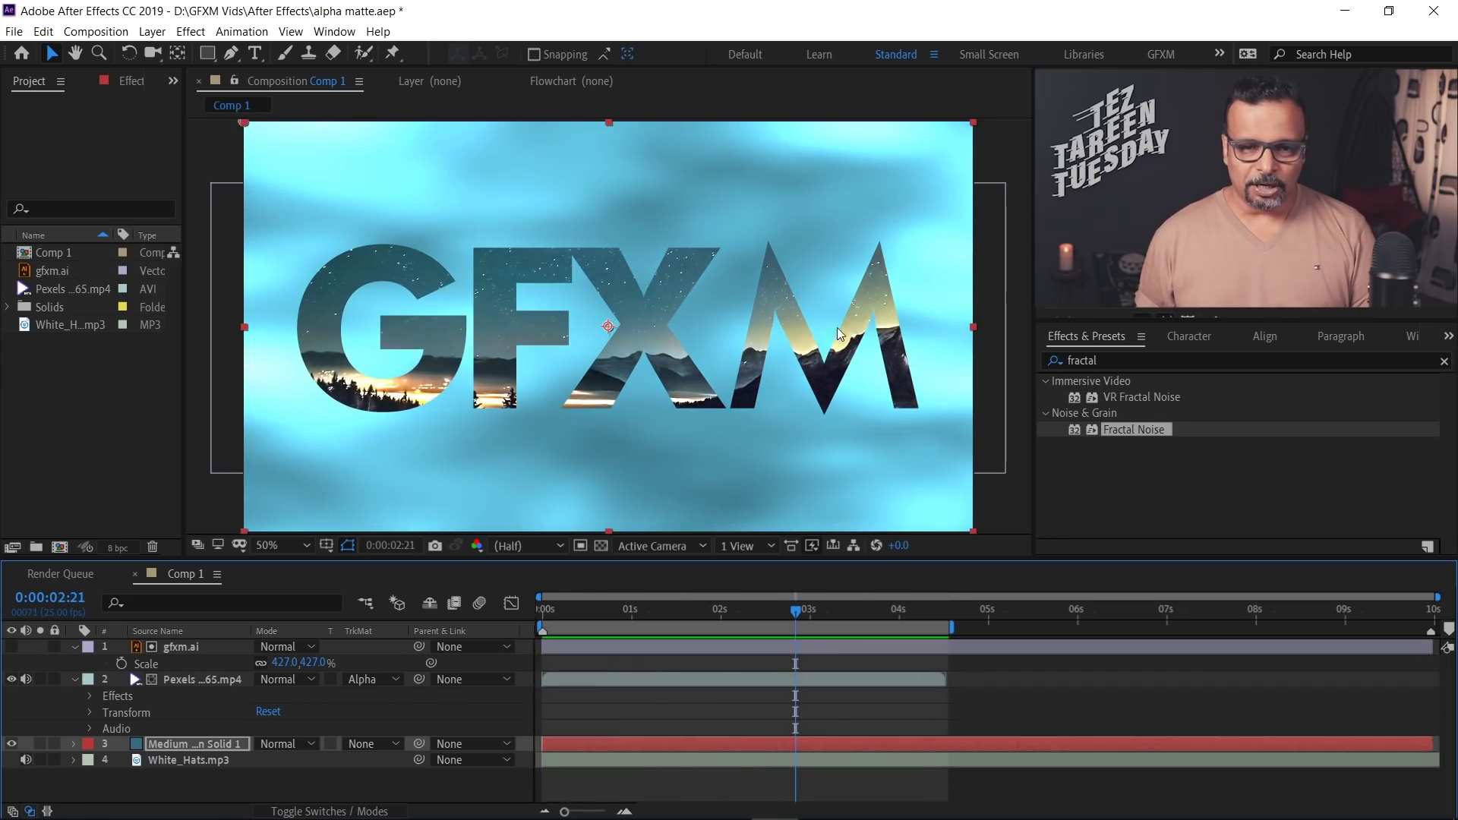
- Select gfxm.ai, then White_Hats.mp3, in the Project panel, replaying the preview from the start each time
left_click(54, 270)
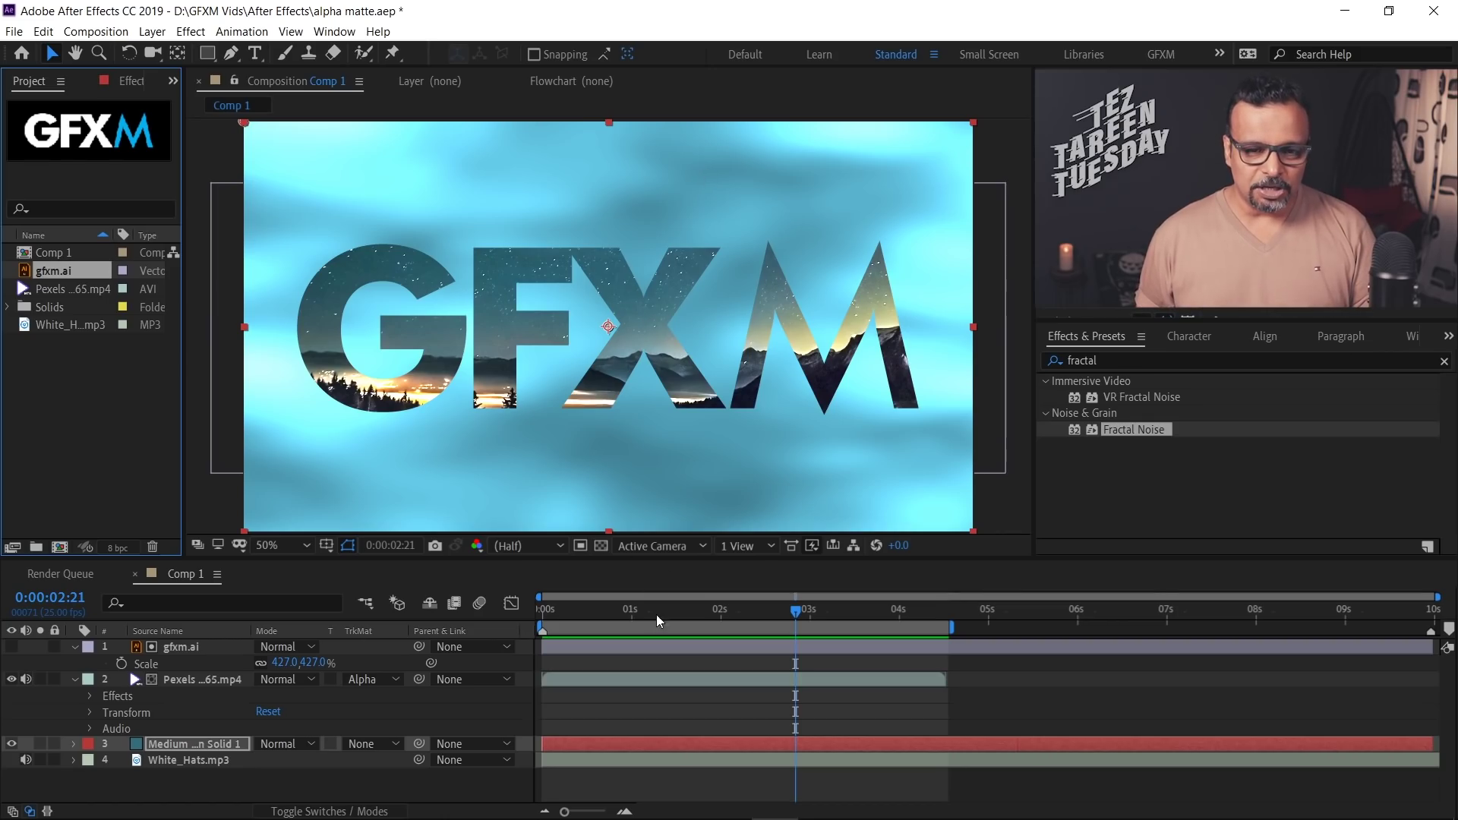
key("Home")
key("space")
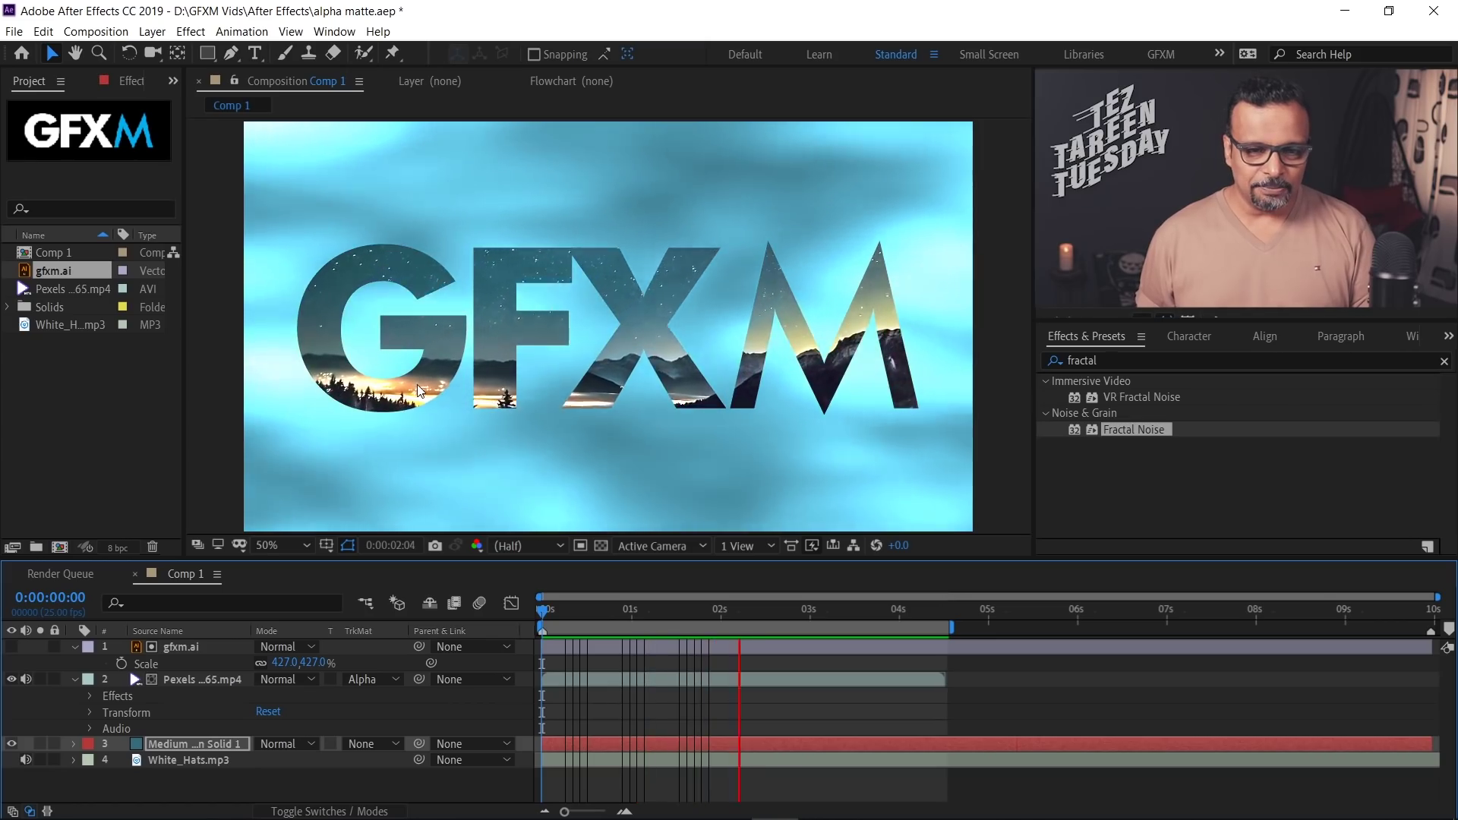
key("space")
left_click(46, 326)
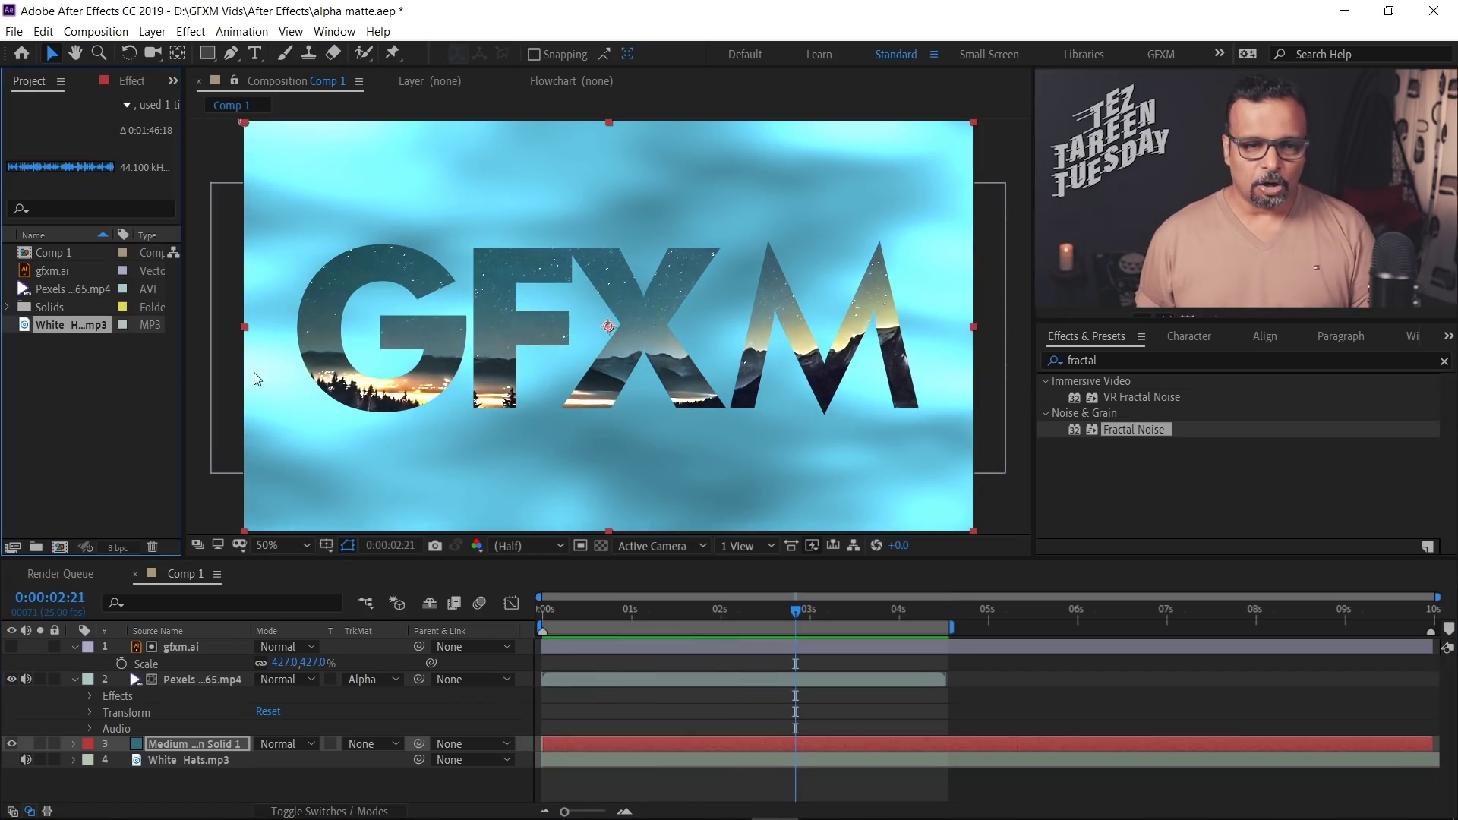
key("Home")
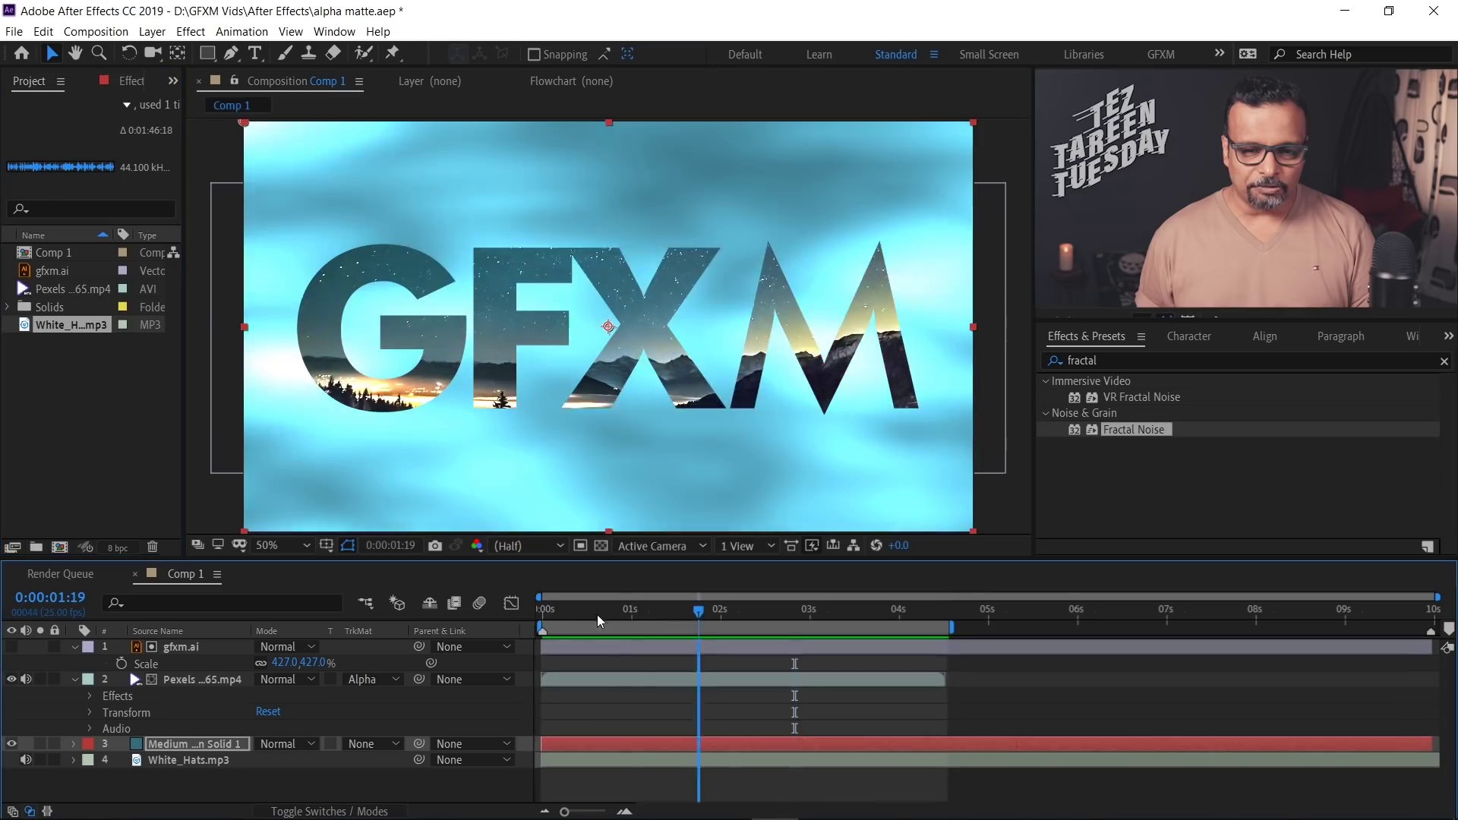
key("space")
key("space")
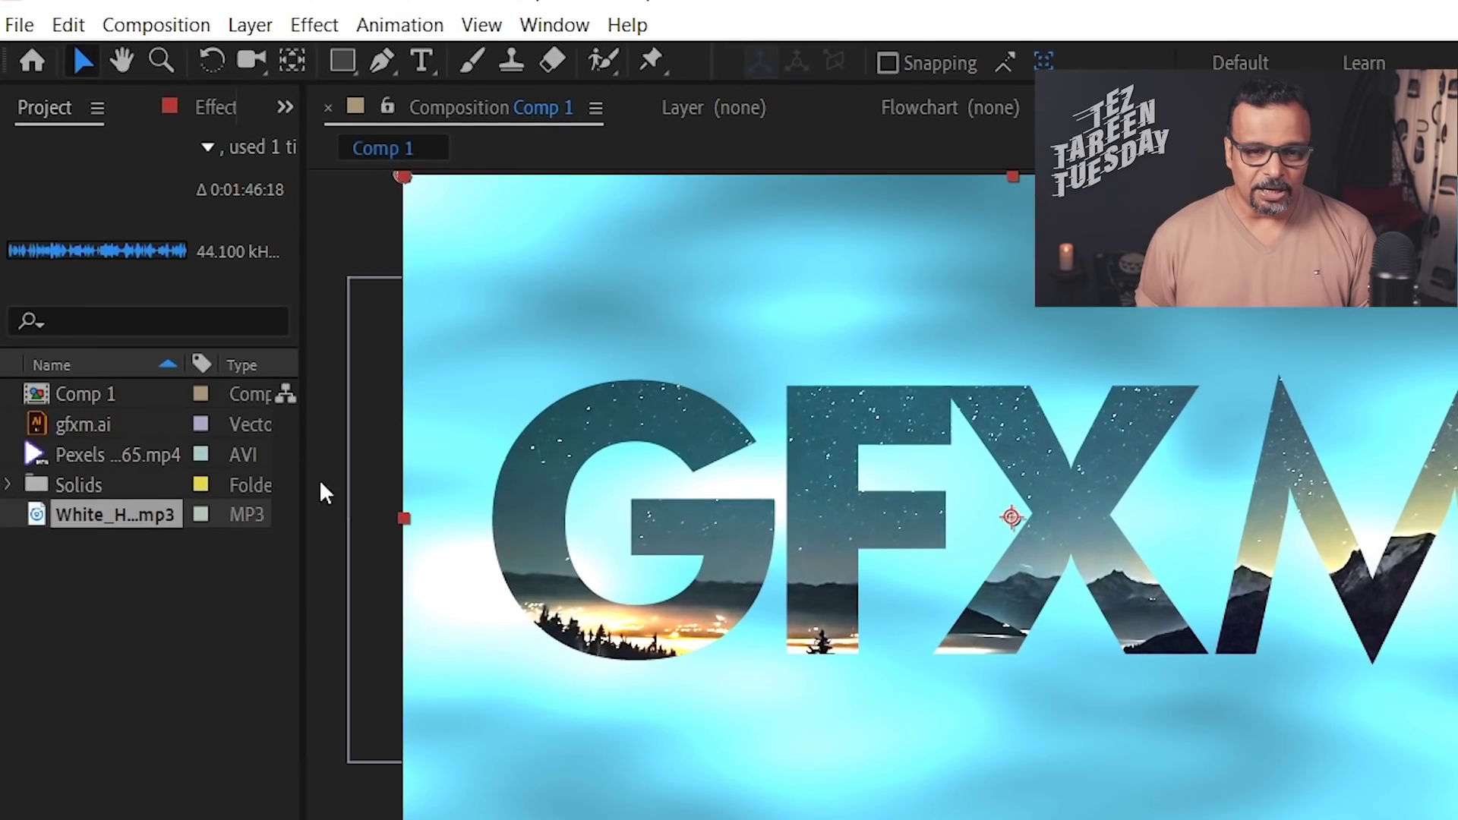
- Save the project as alpha matte.aep in a new 'testing' folder on the Desktop
left_click(8, 17)
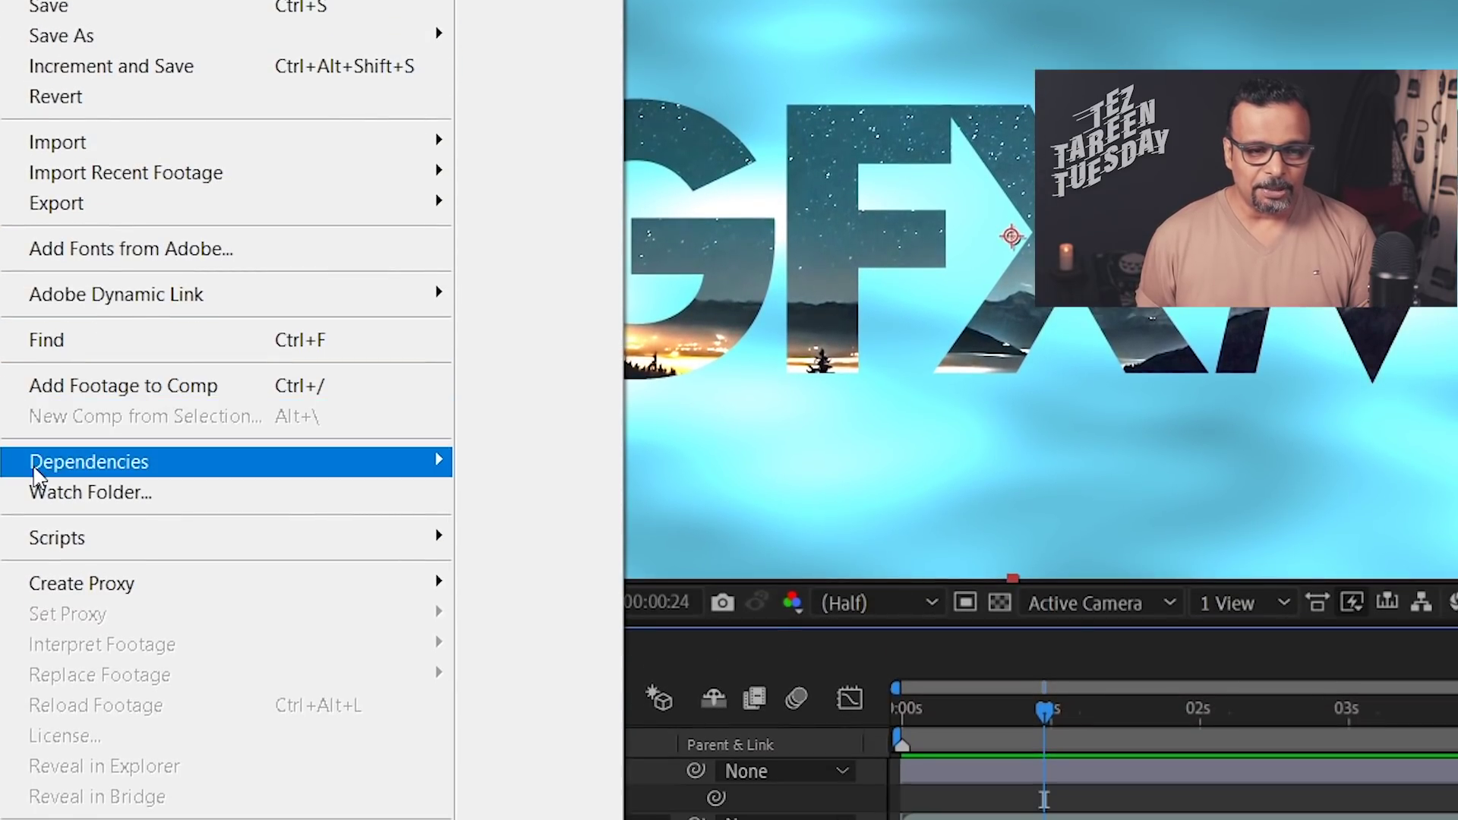
mouse_move(36, 475)
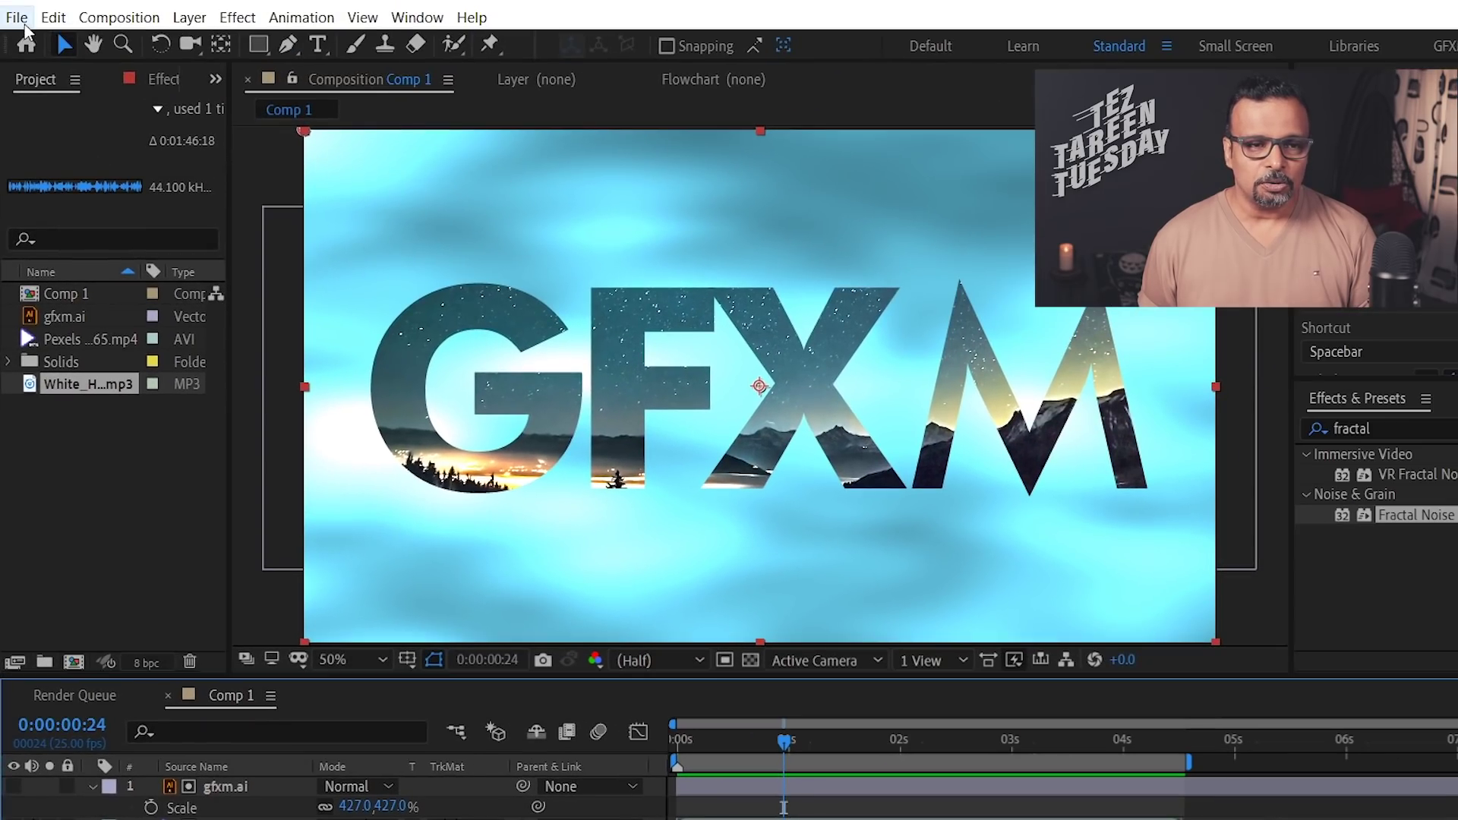
left_click(16, 17)
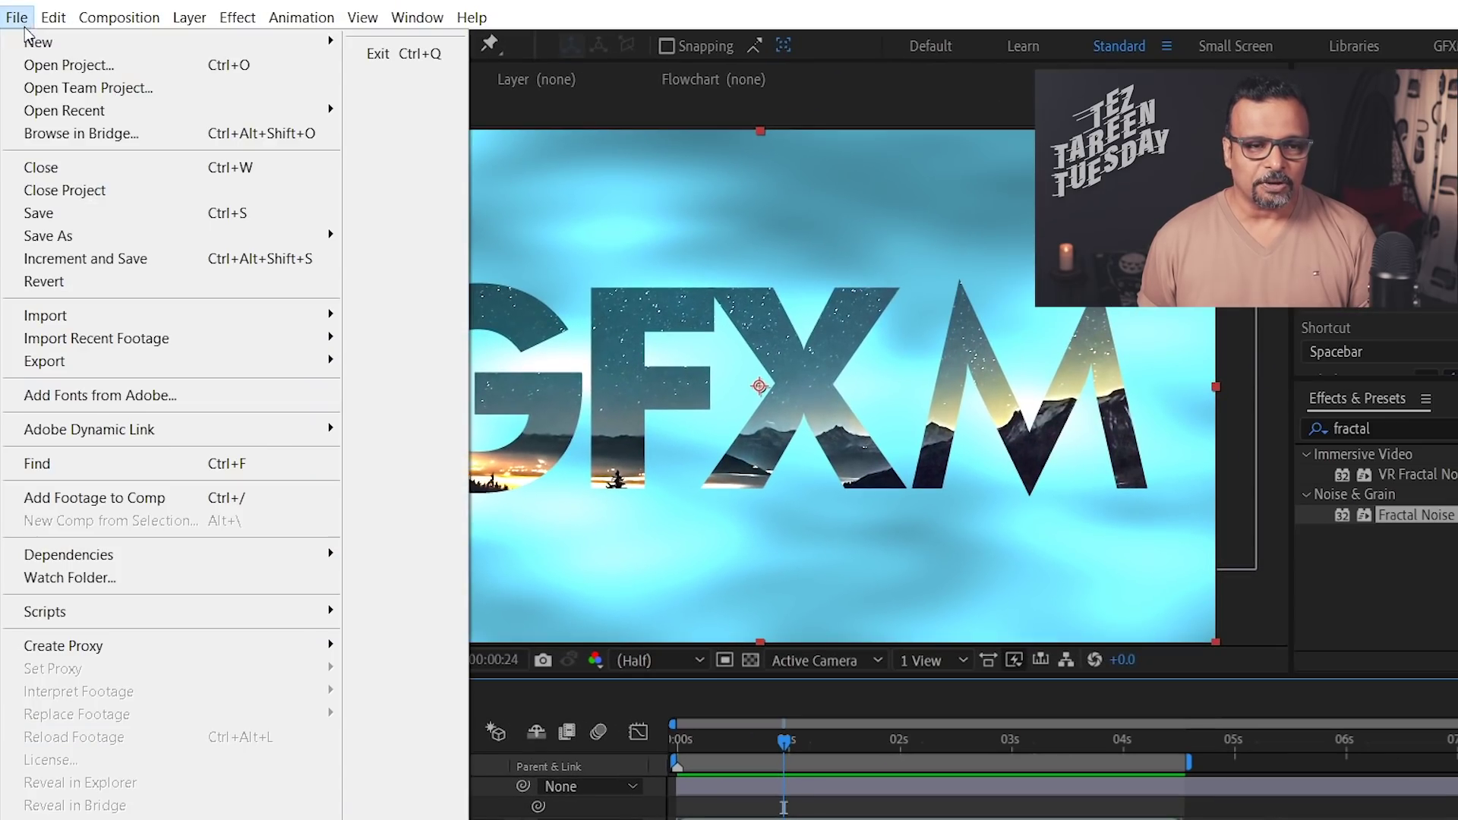
mouse_move(47, 240)
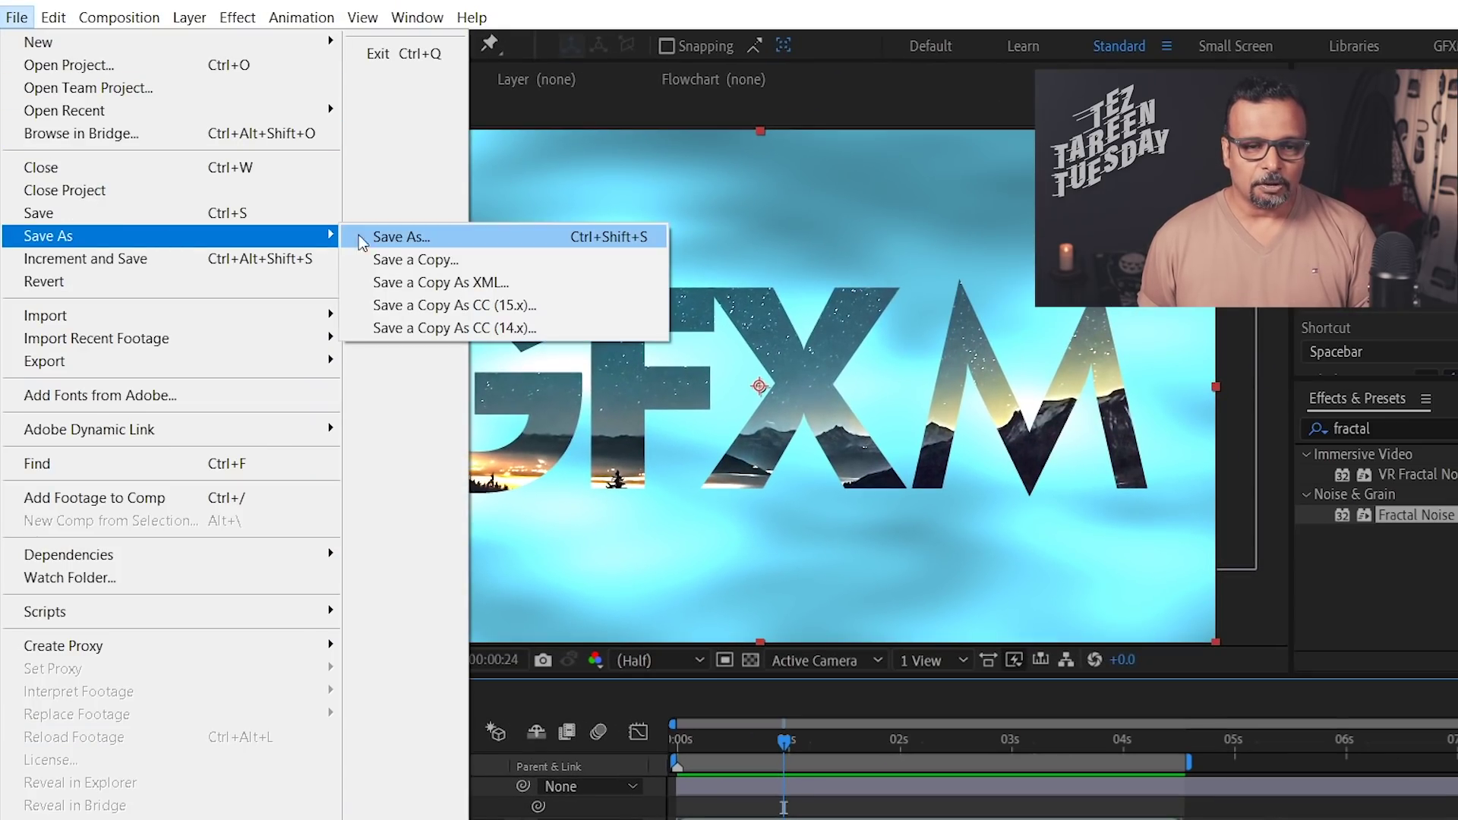
left_click(359, 234)
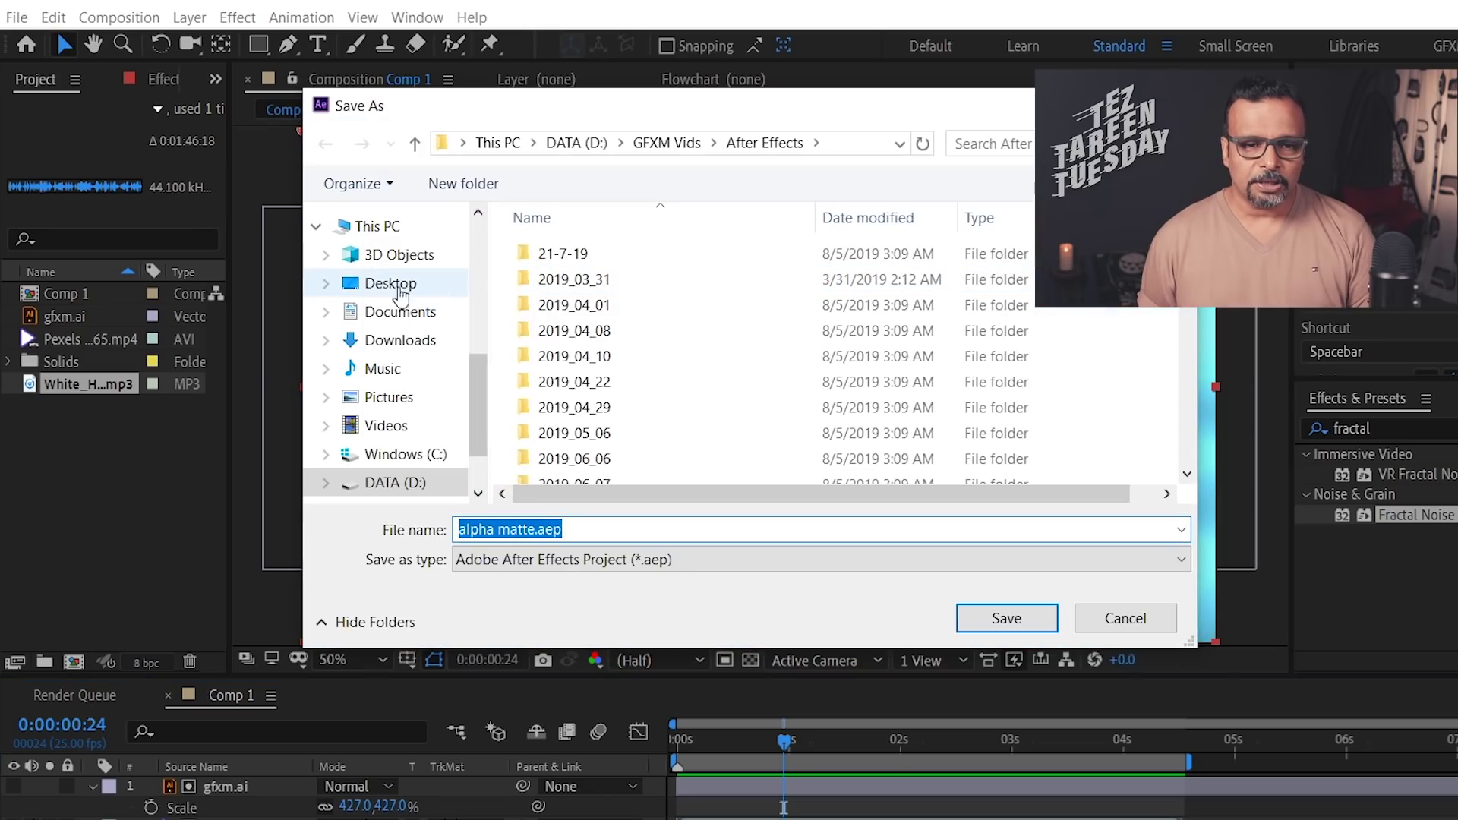
left_click(389, 285)
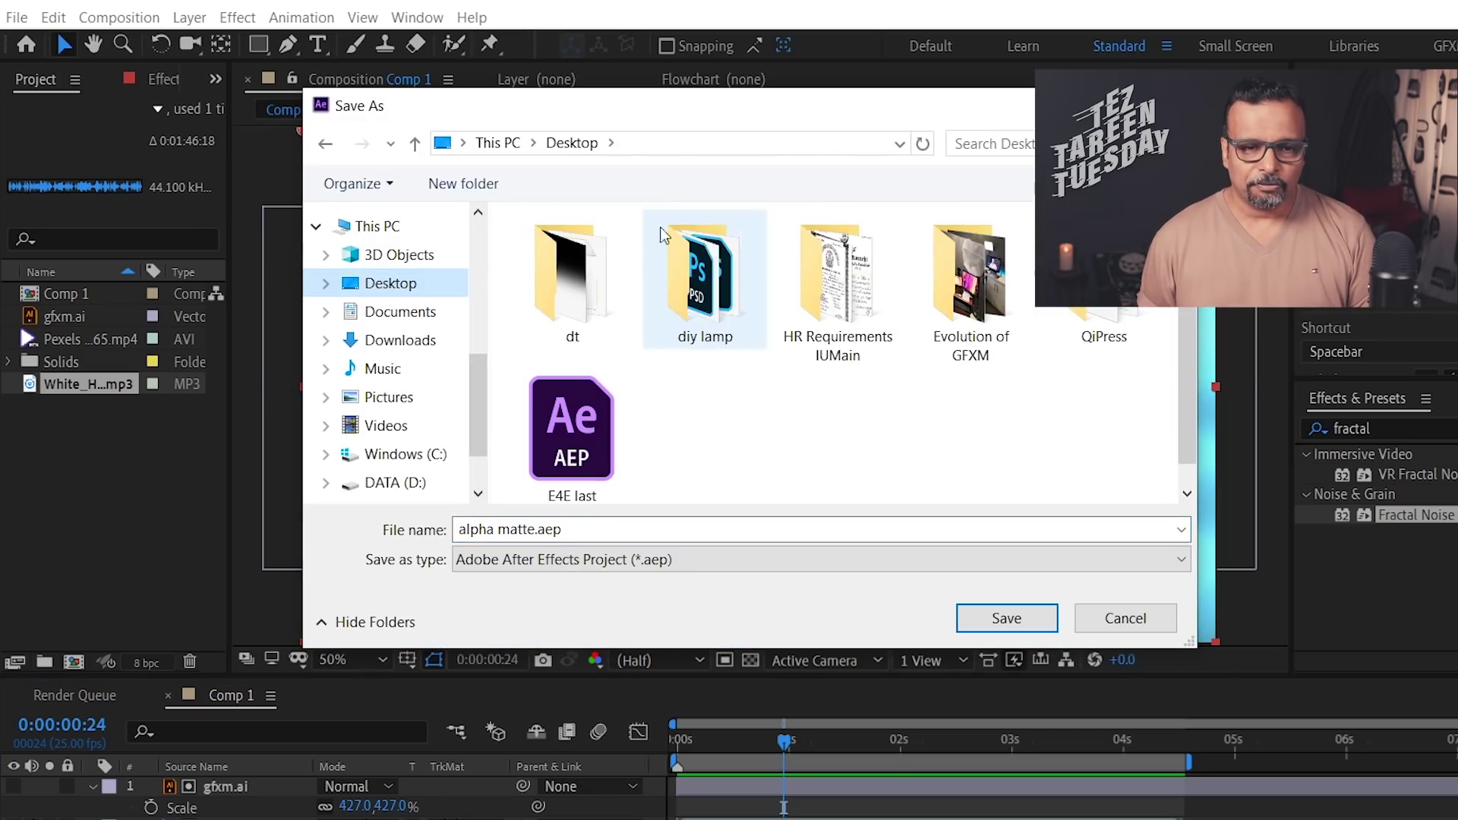
left_click(465, 183)
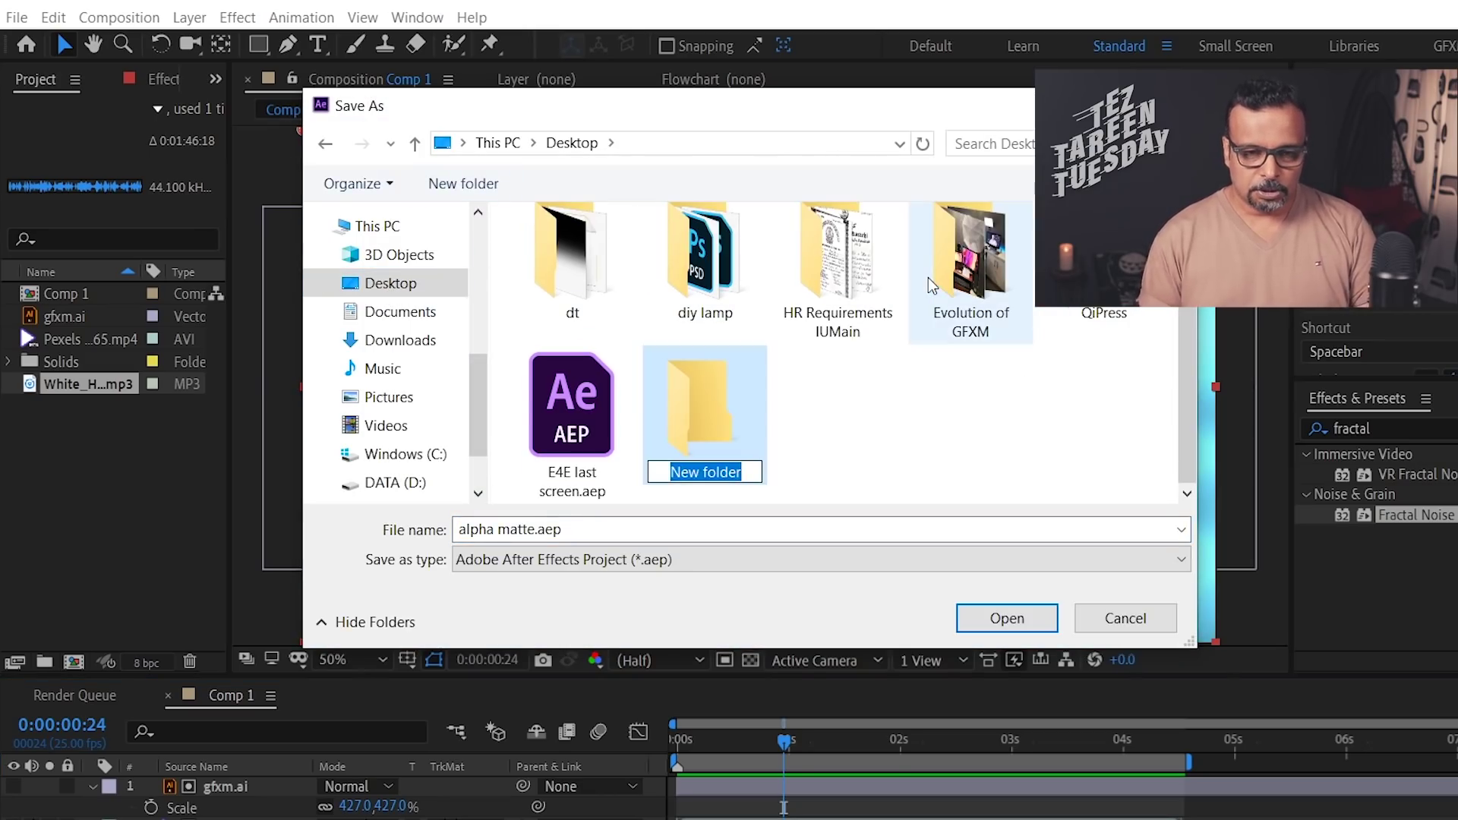
type("testing")
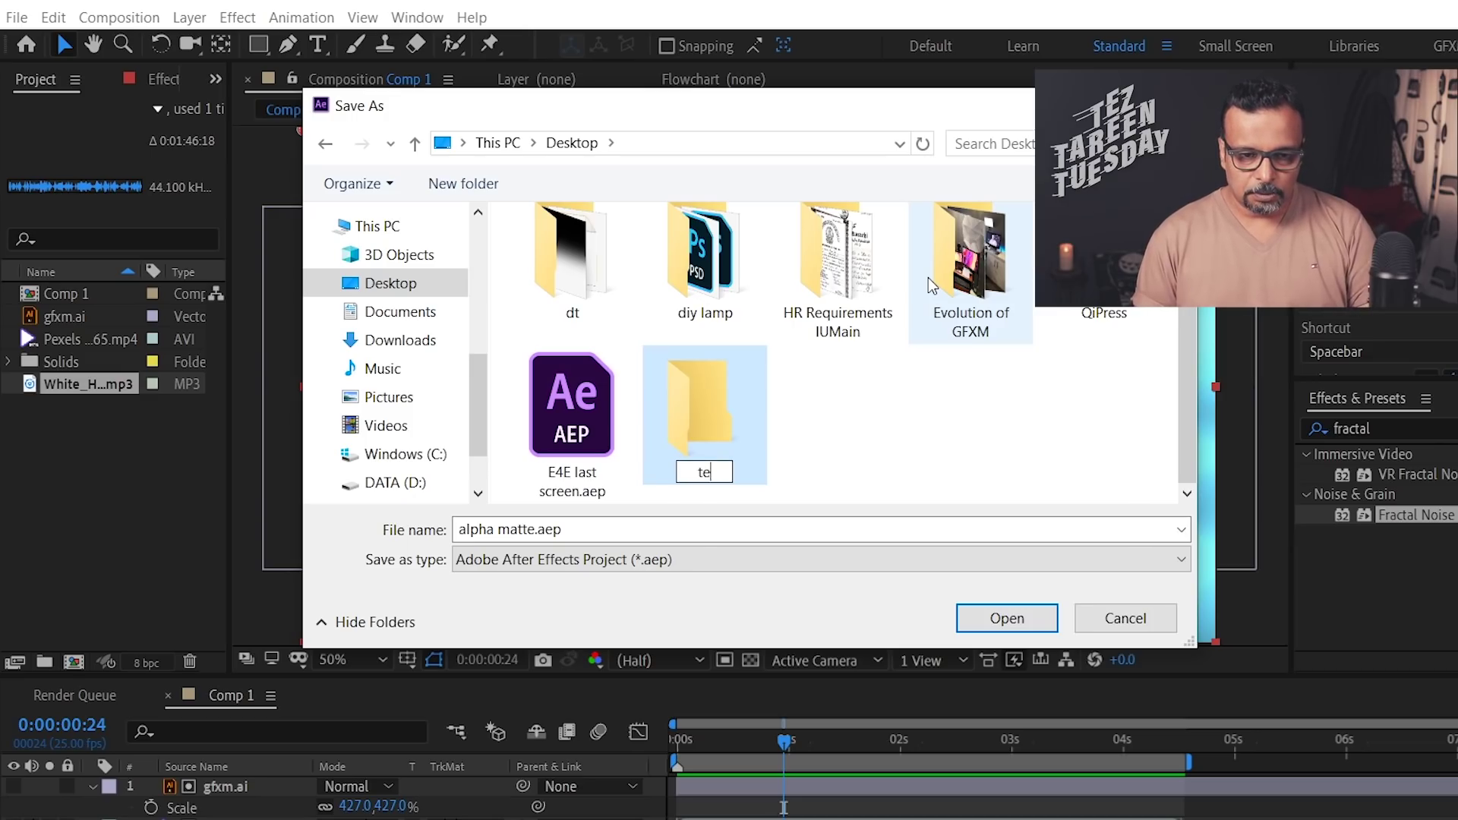
key("Return")
key("Return")
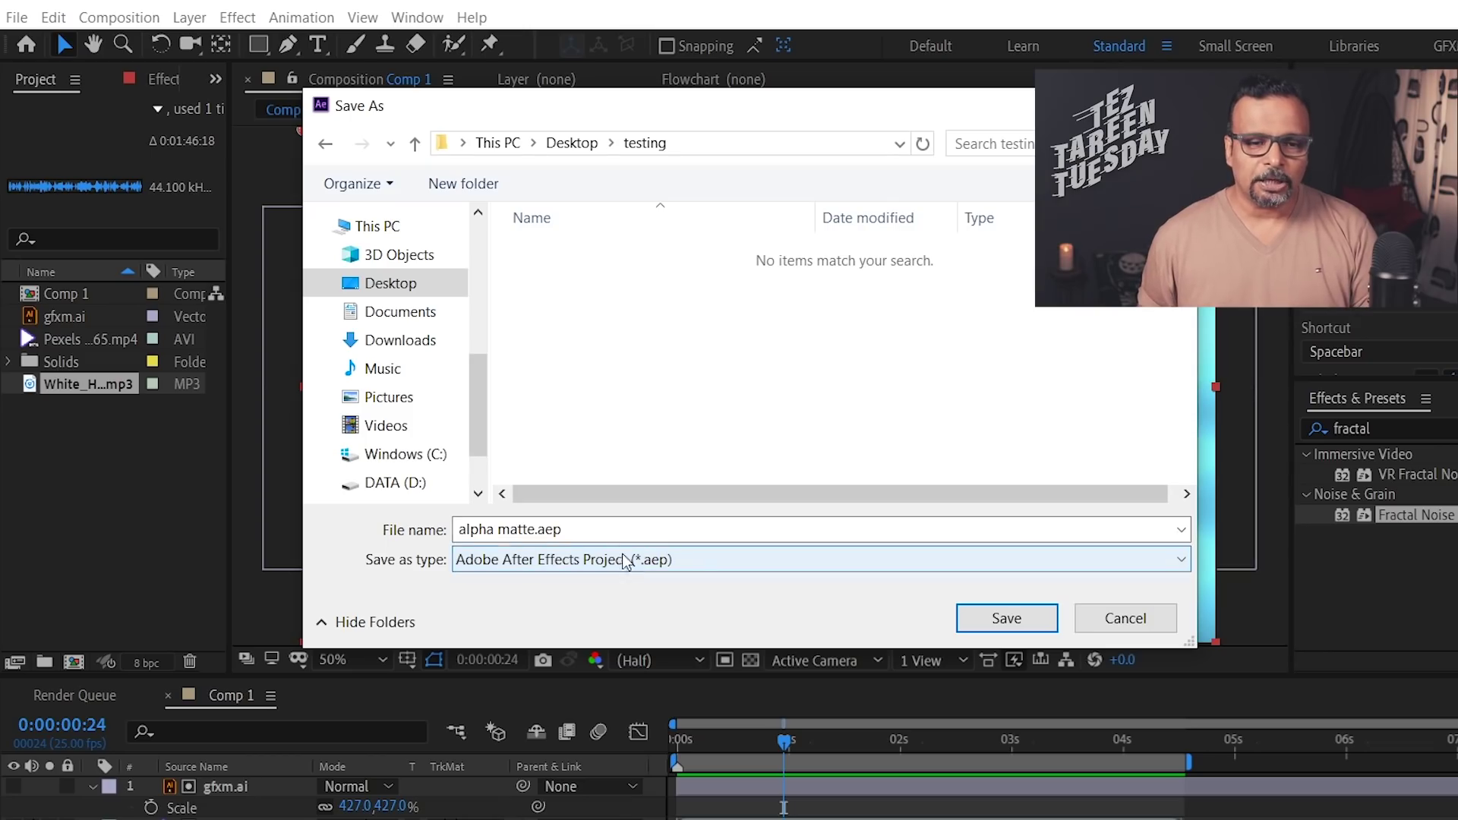
left_click(619, 534)
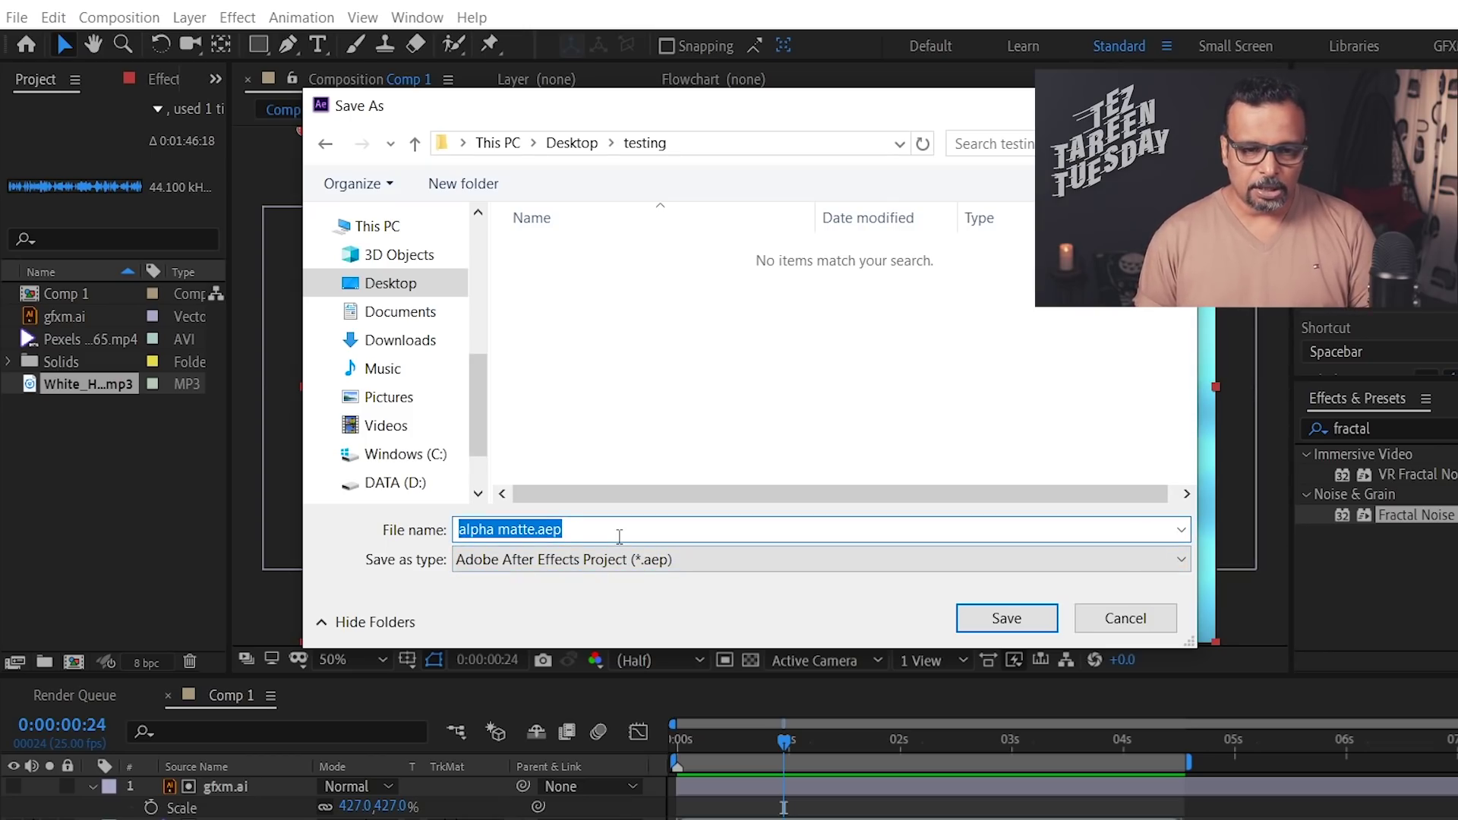
left_click(1007, 618)
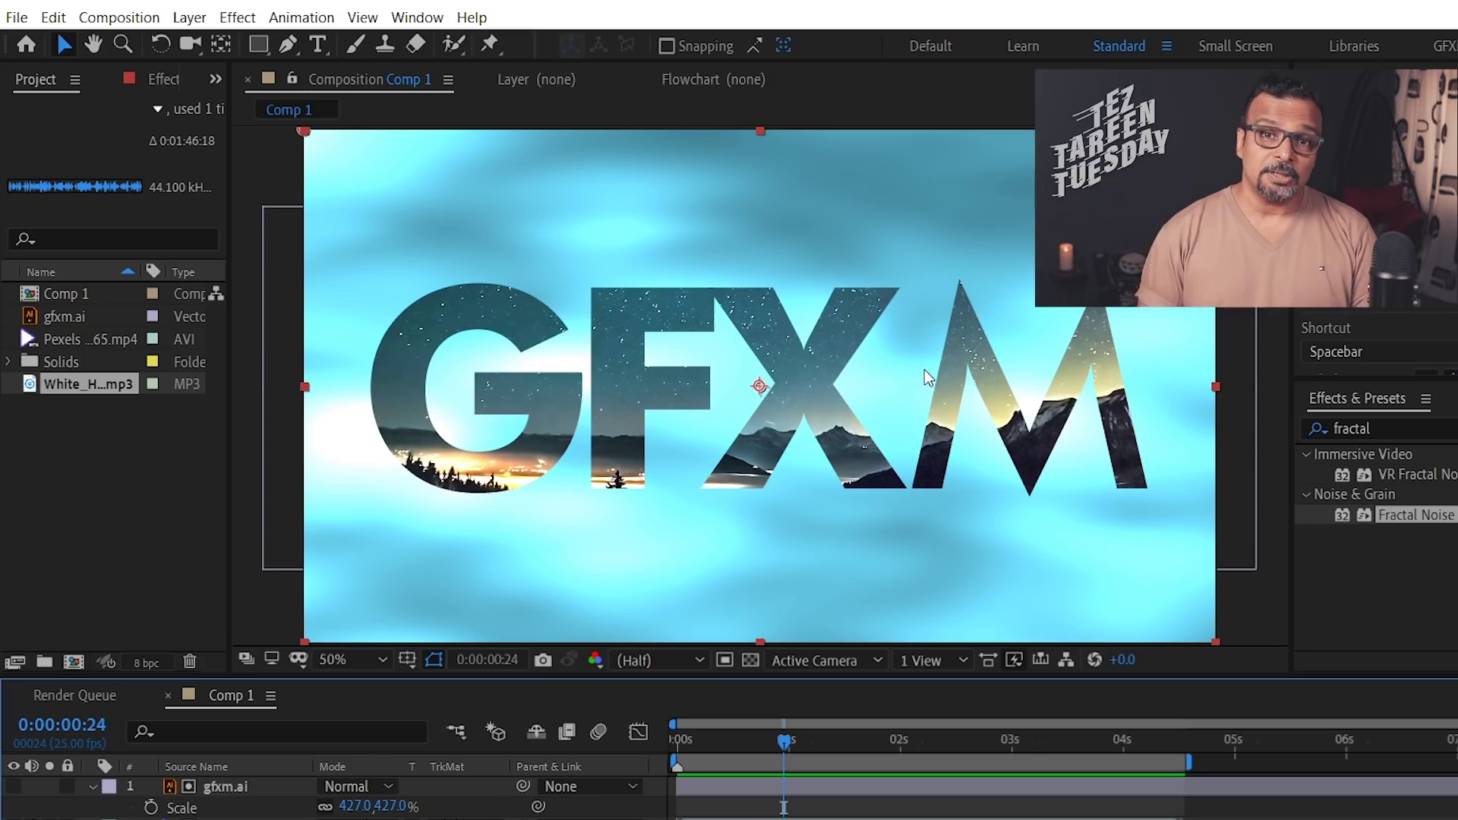
- Collect Files with All source files into 'alpha matte folder' inside testing
left_click(16, 18)
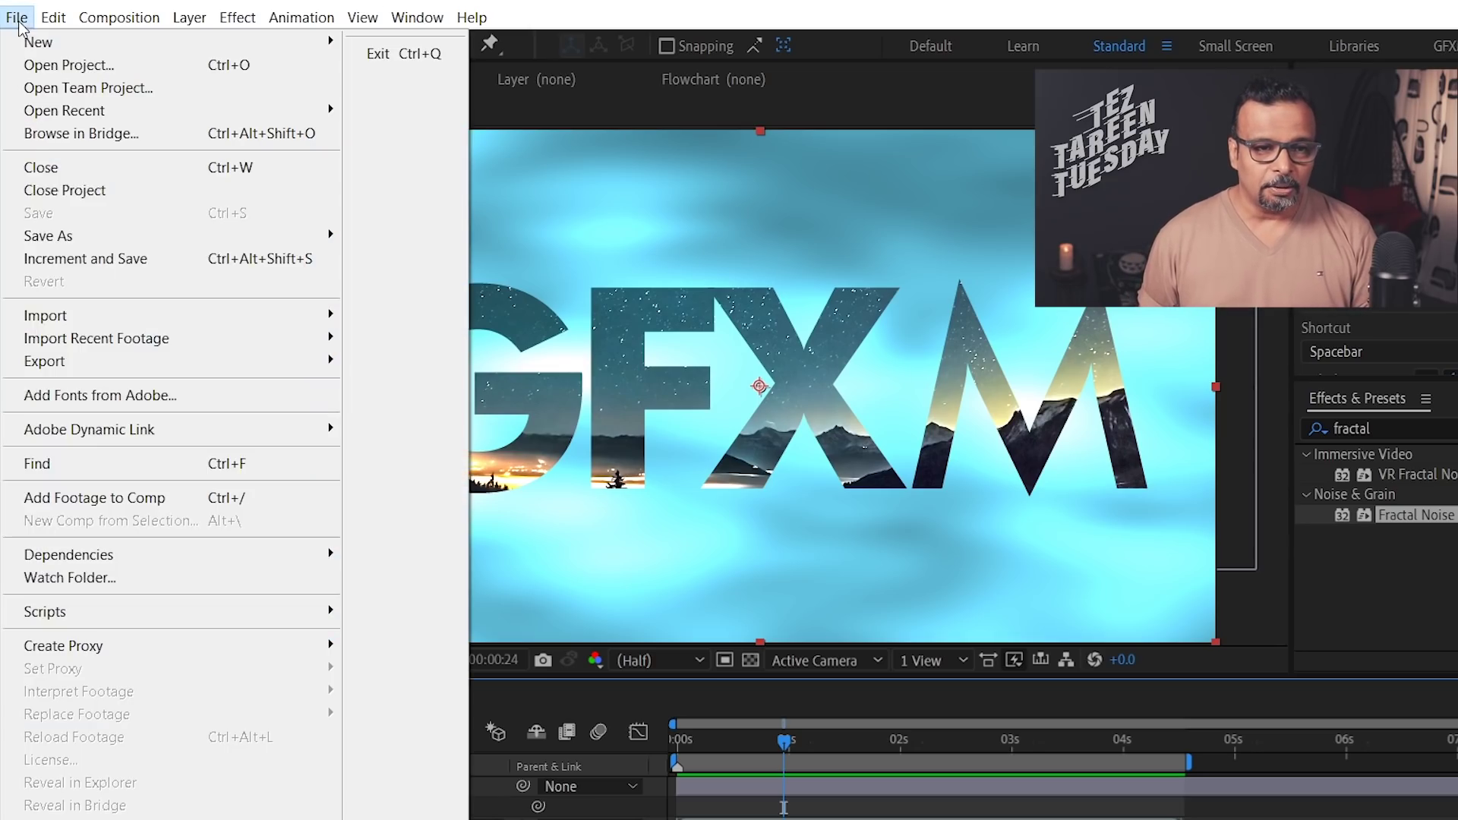
mouse_move(81, 552)
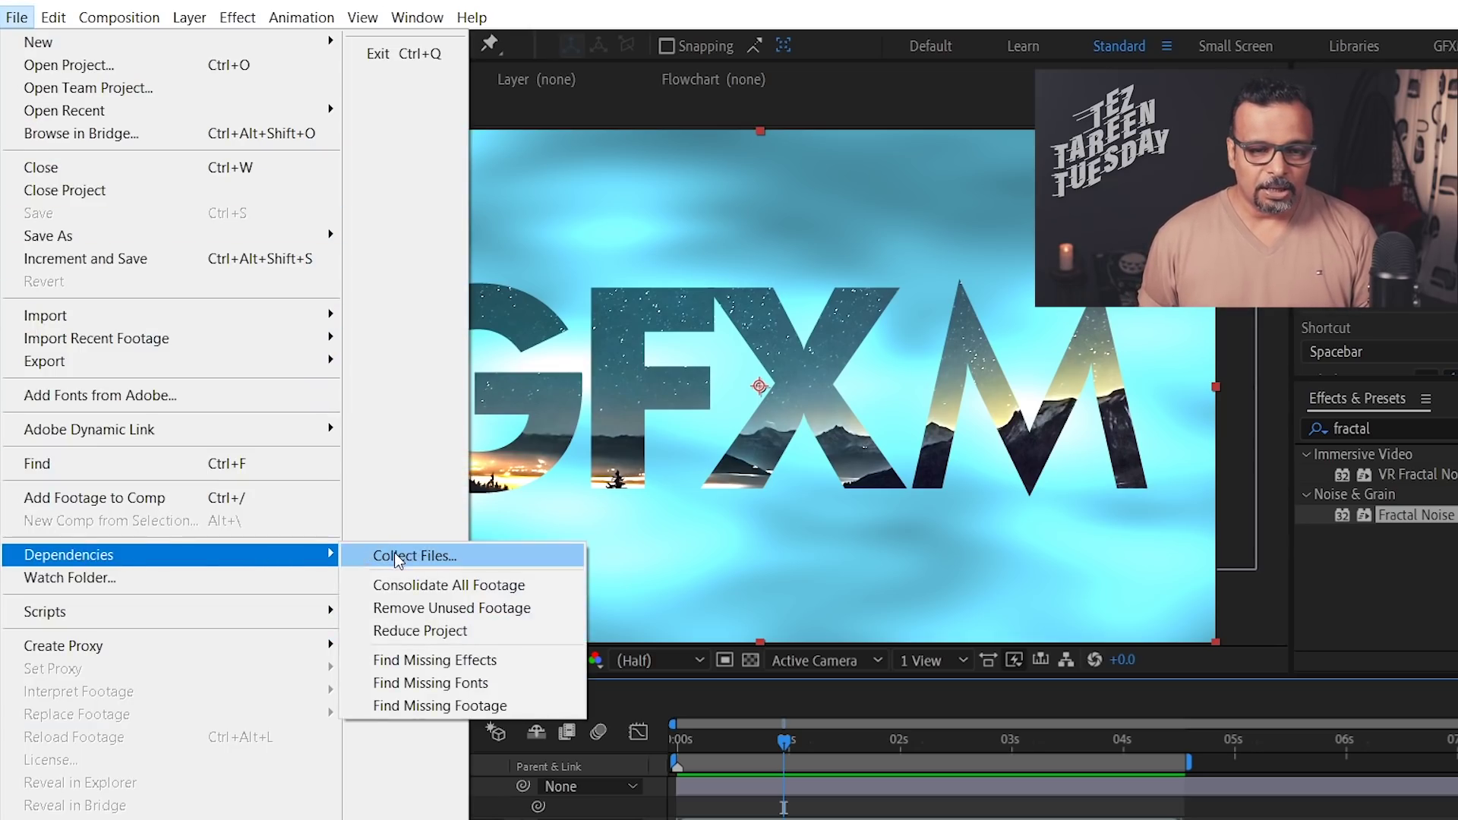
left_click(394, 552)
mouse_move(149, 8)
left_mouse_down()
mouse_move(657, 164)
mouse_move(703, 215)
left_mouse_up()
left_click(776, 251)
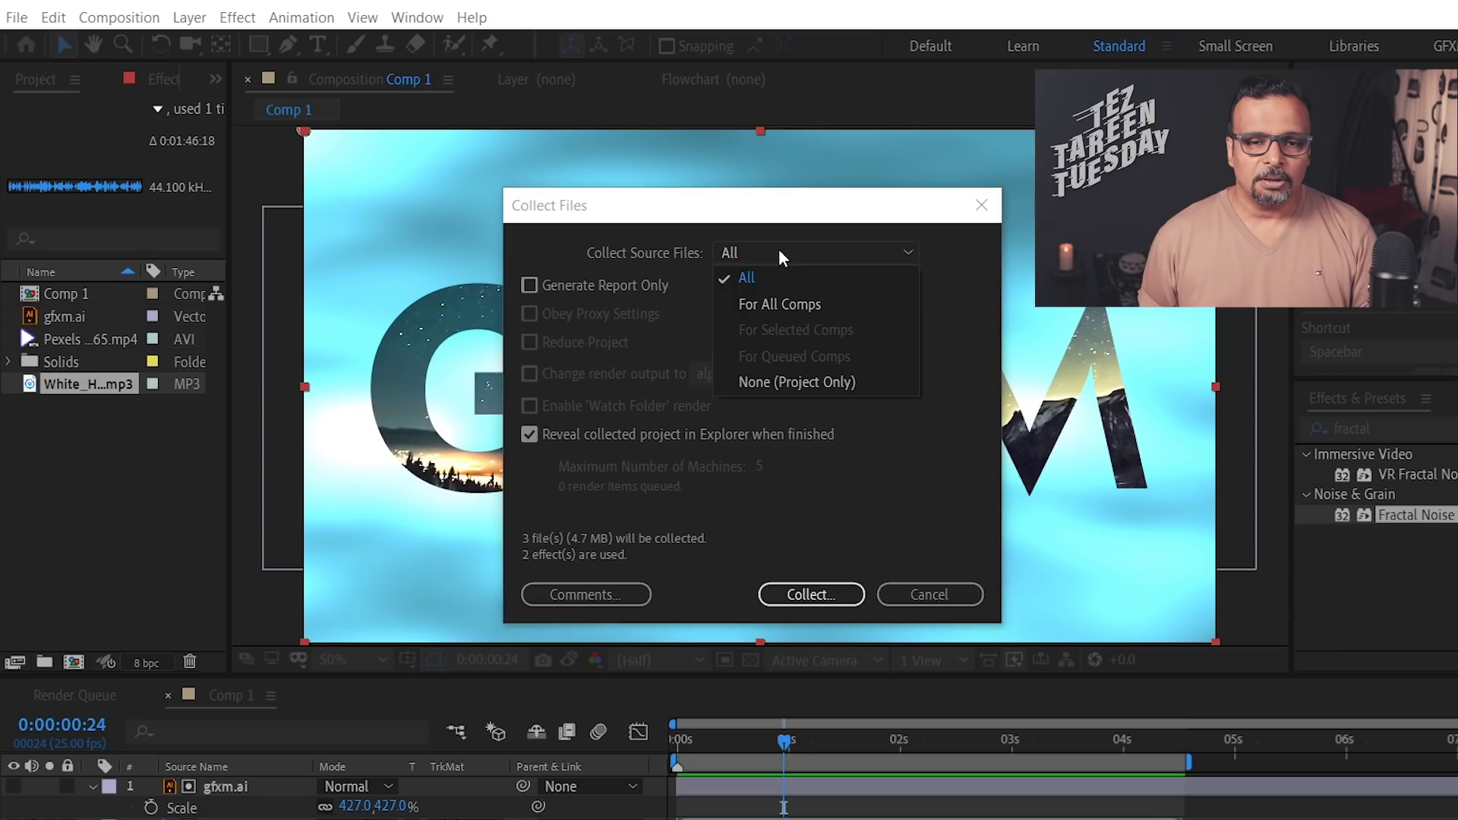
left_click(765, 280)
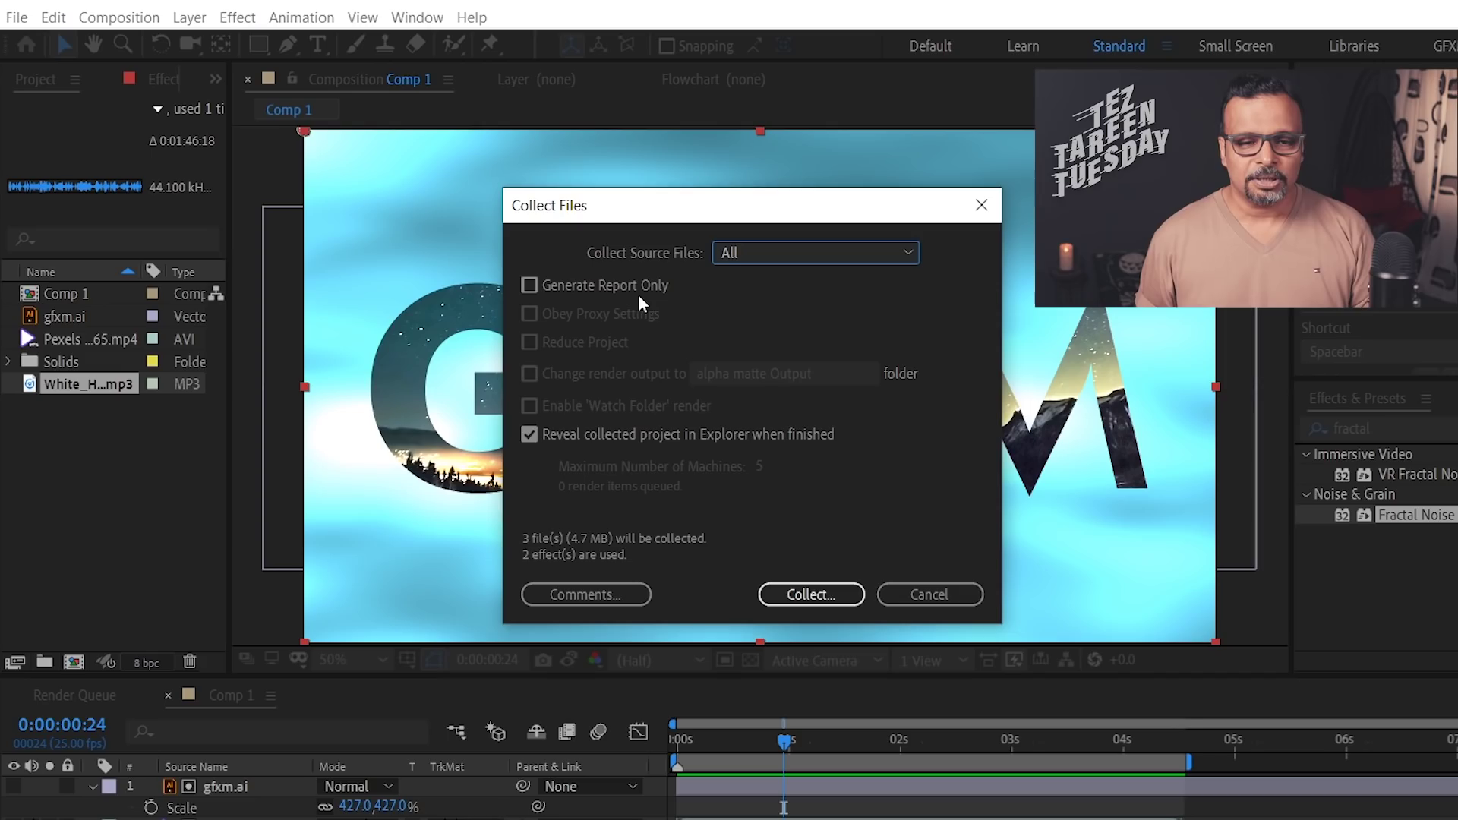
left_click(805, 595)
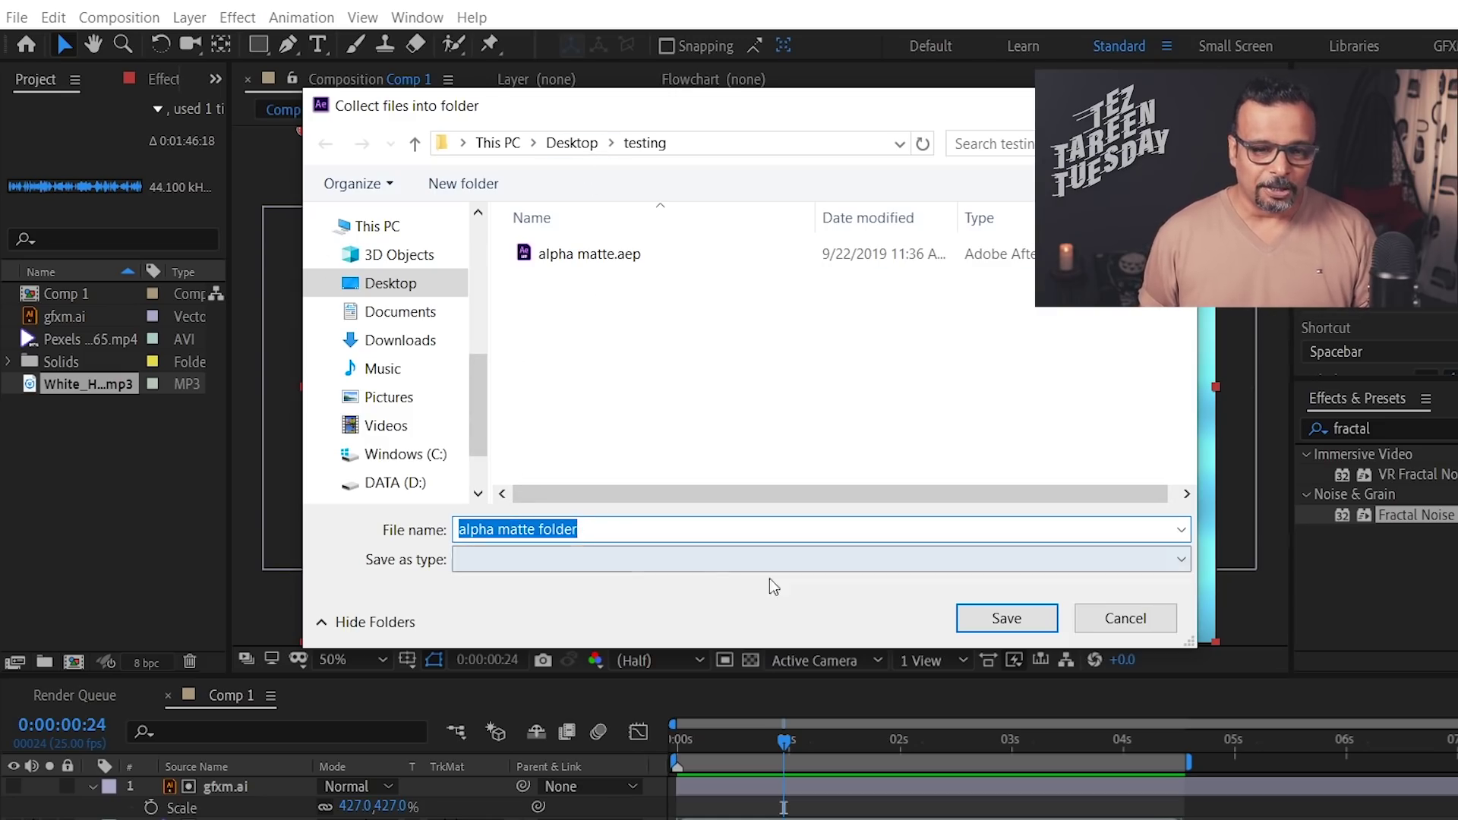
left_click(1013, 616)
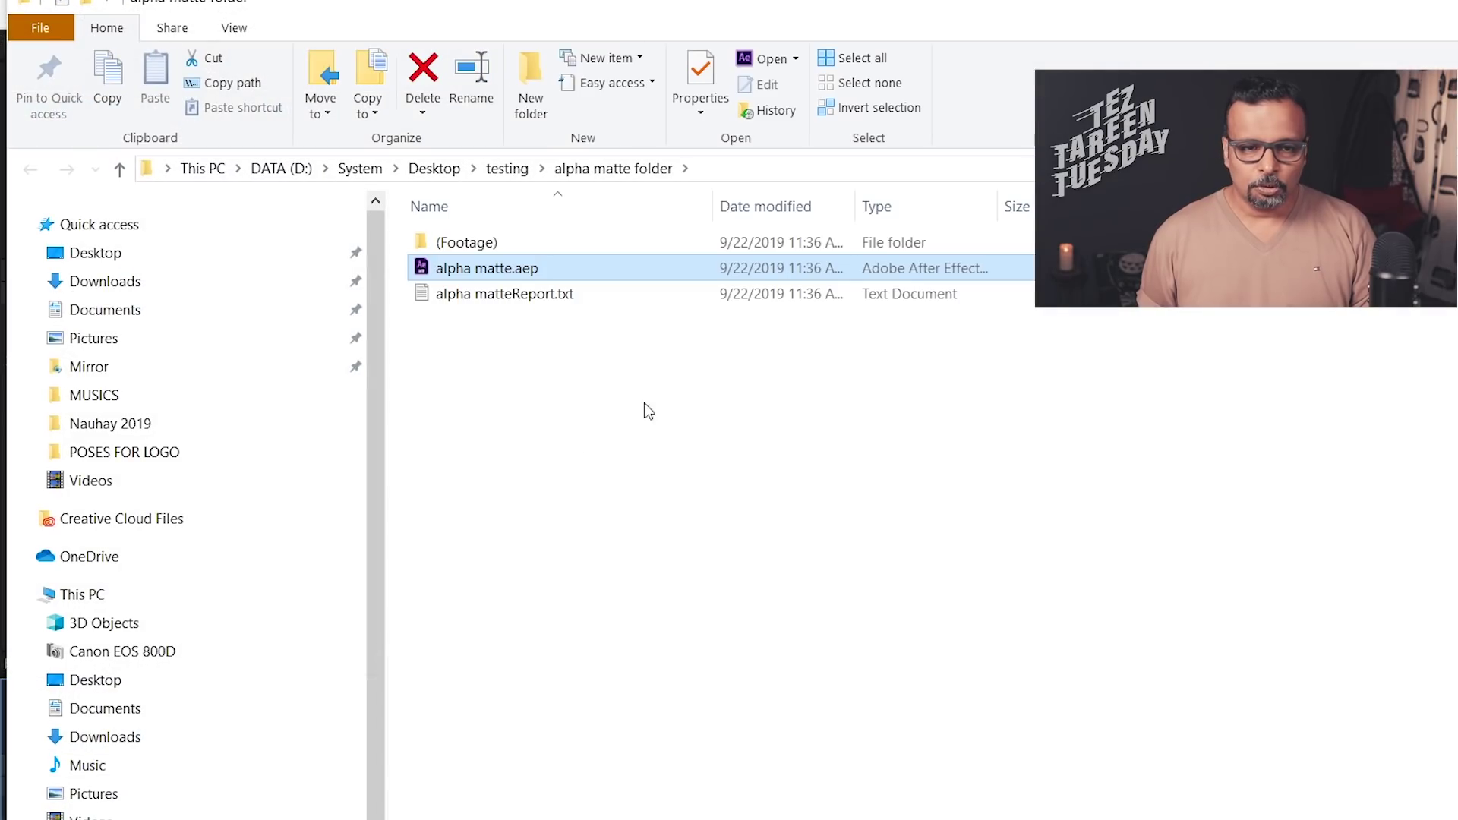
left_click(526, 448)
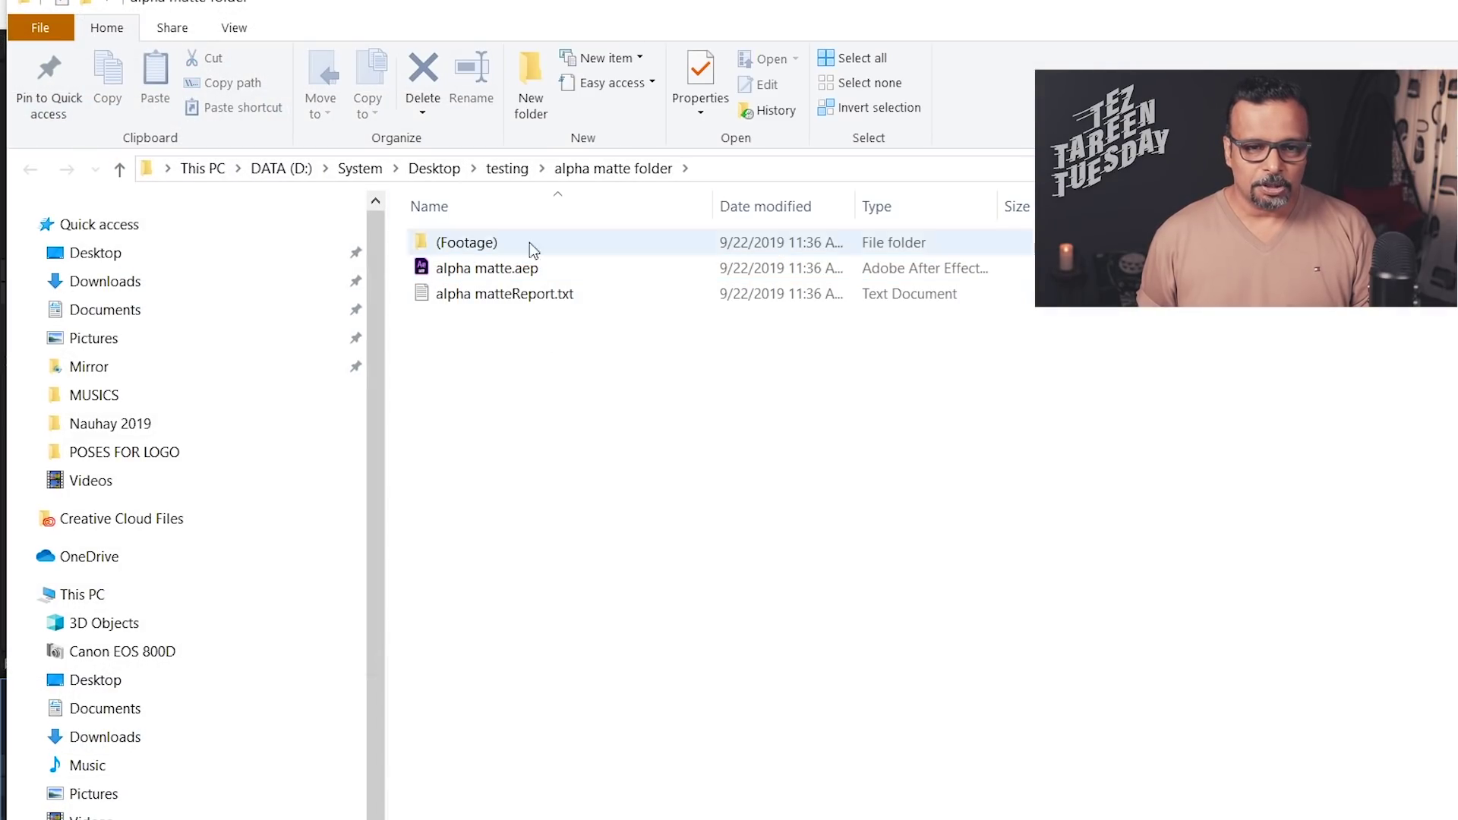
left_click(488, 299)
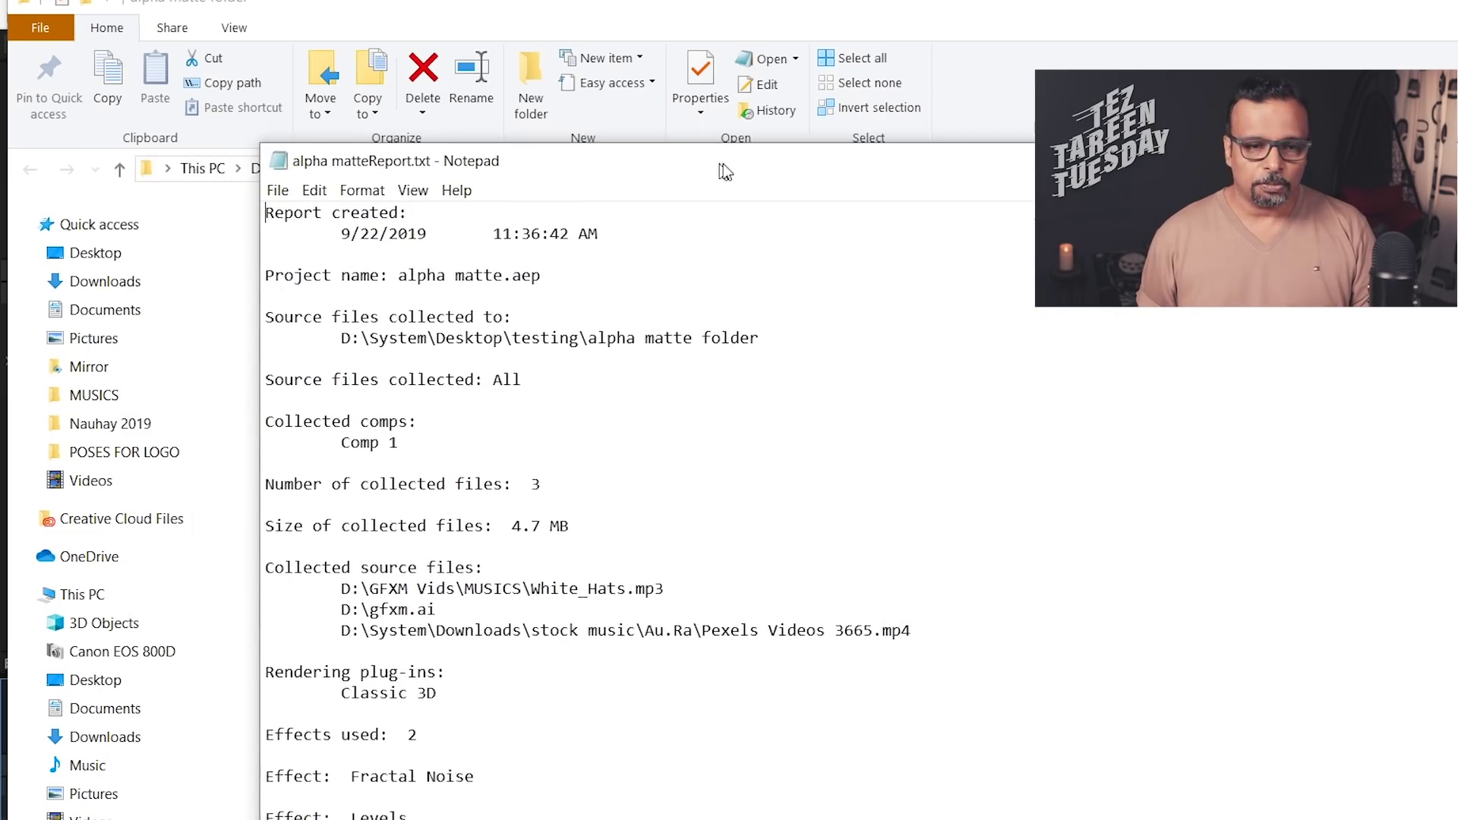
left_click_drag(405, 275, 555, 275)
left_click_drag(411, 338, 773, 338)
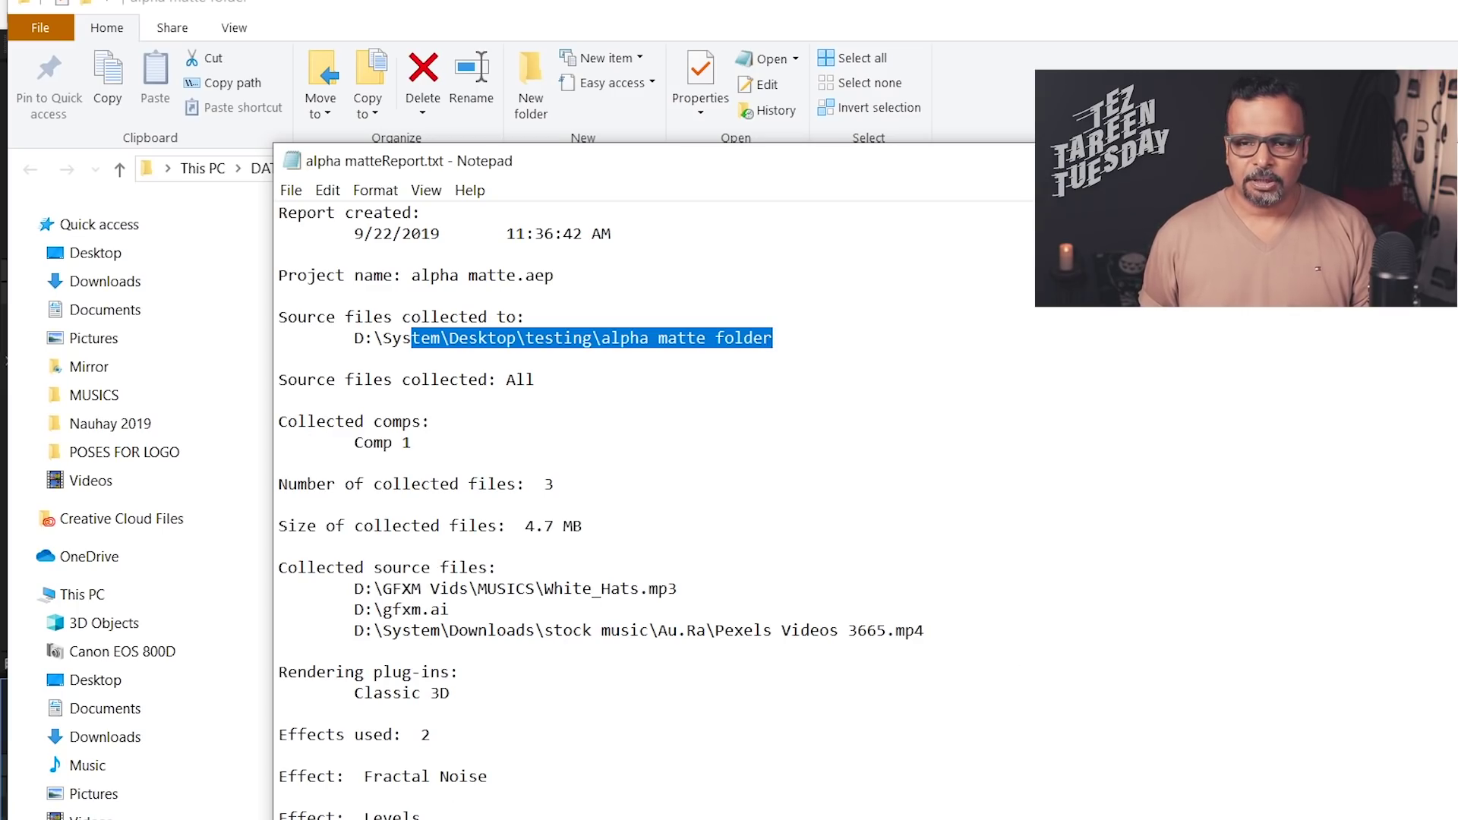
key("alt+F4")
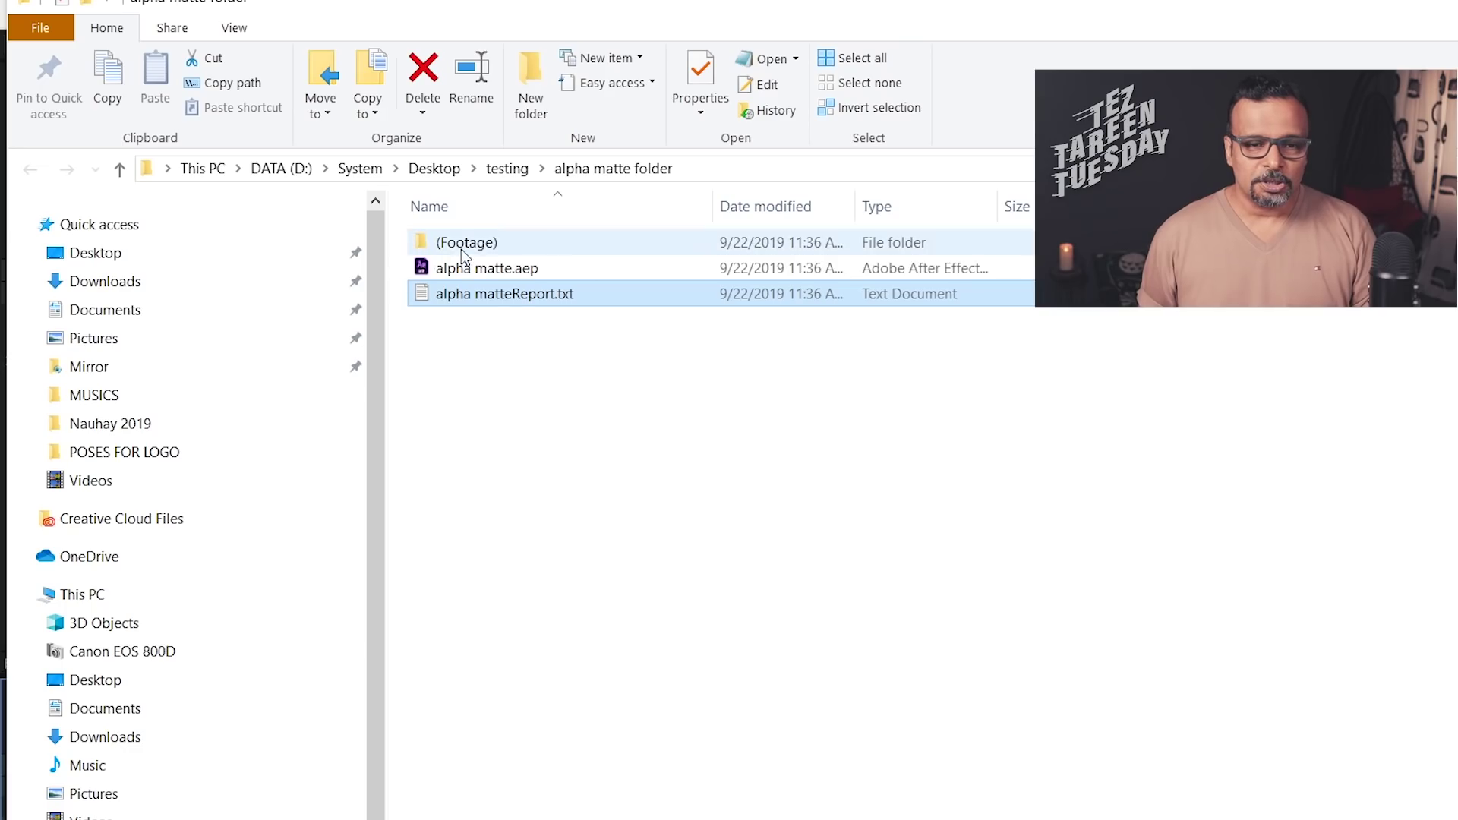
- Inspect the (Footage) subfolder: Pexels Videos 3665.mp4, White_Hats.mp3 and gfxm.ai
left_click(489, 269)
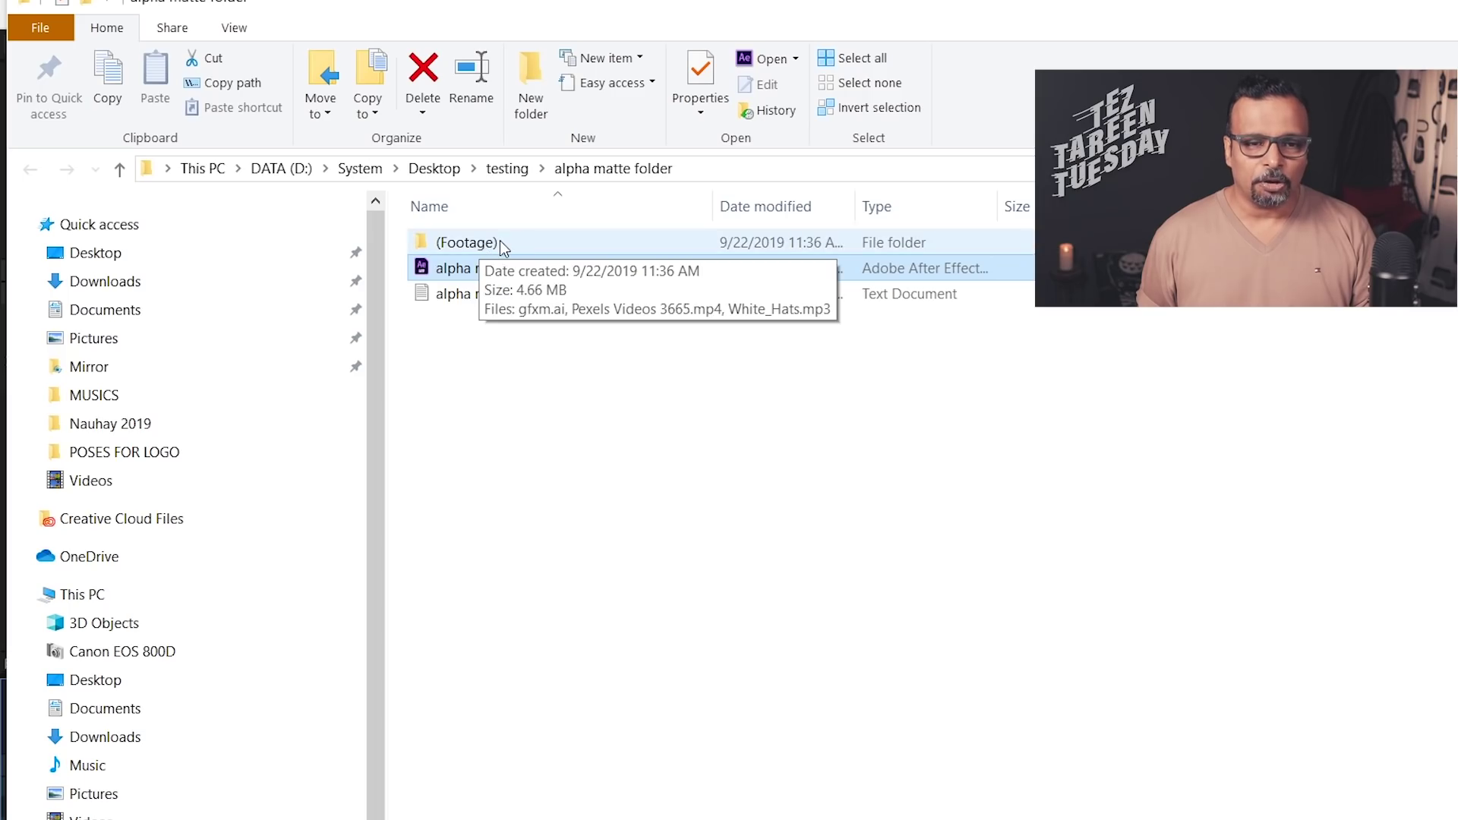
double_click(526, 242)
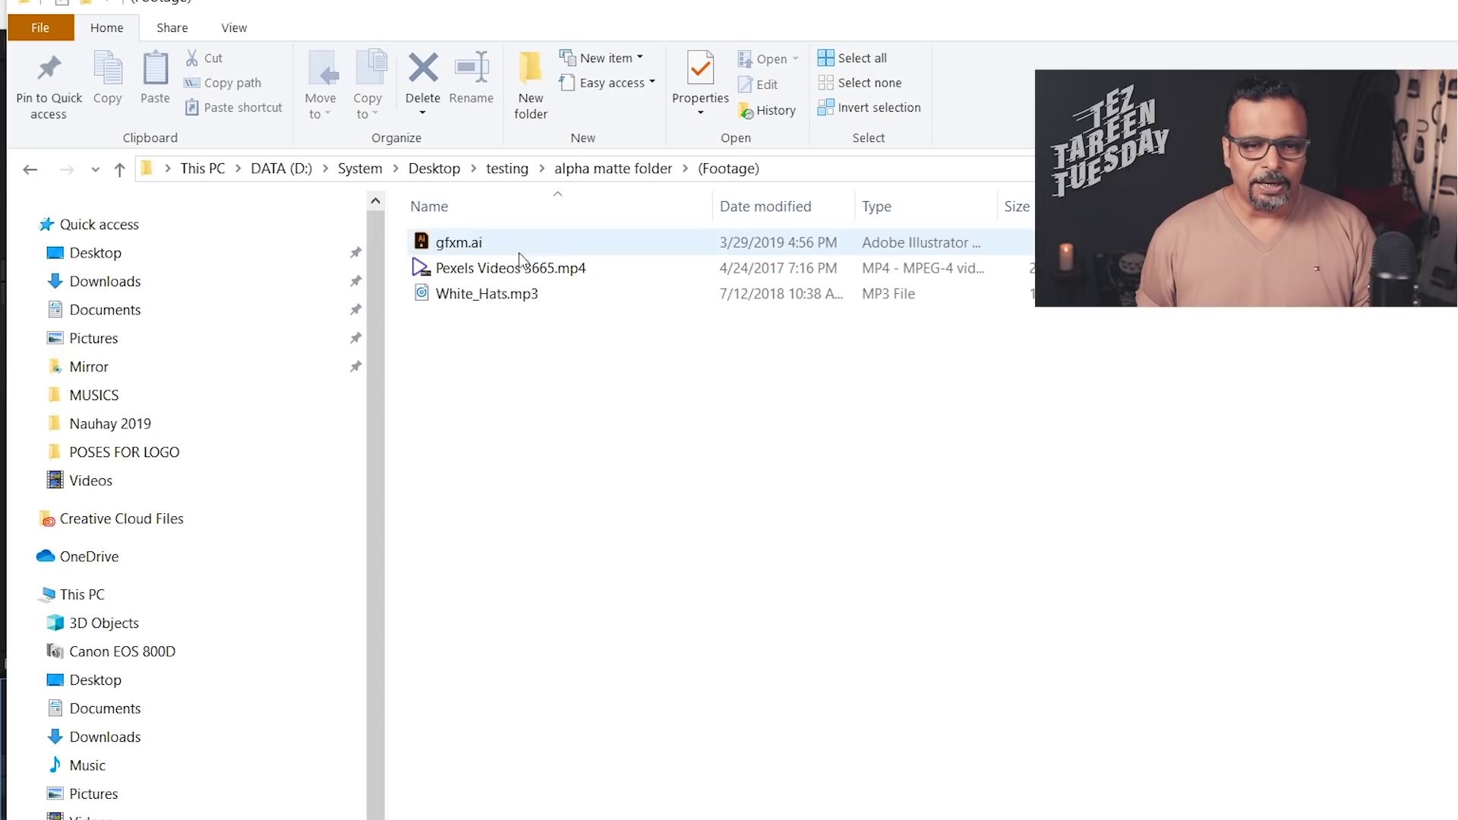
left_click(455, 269)
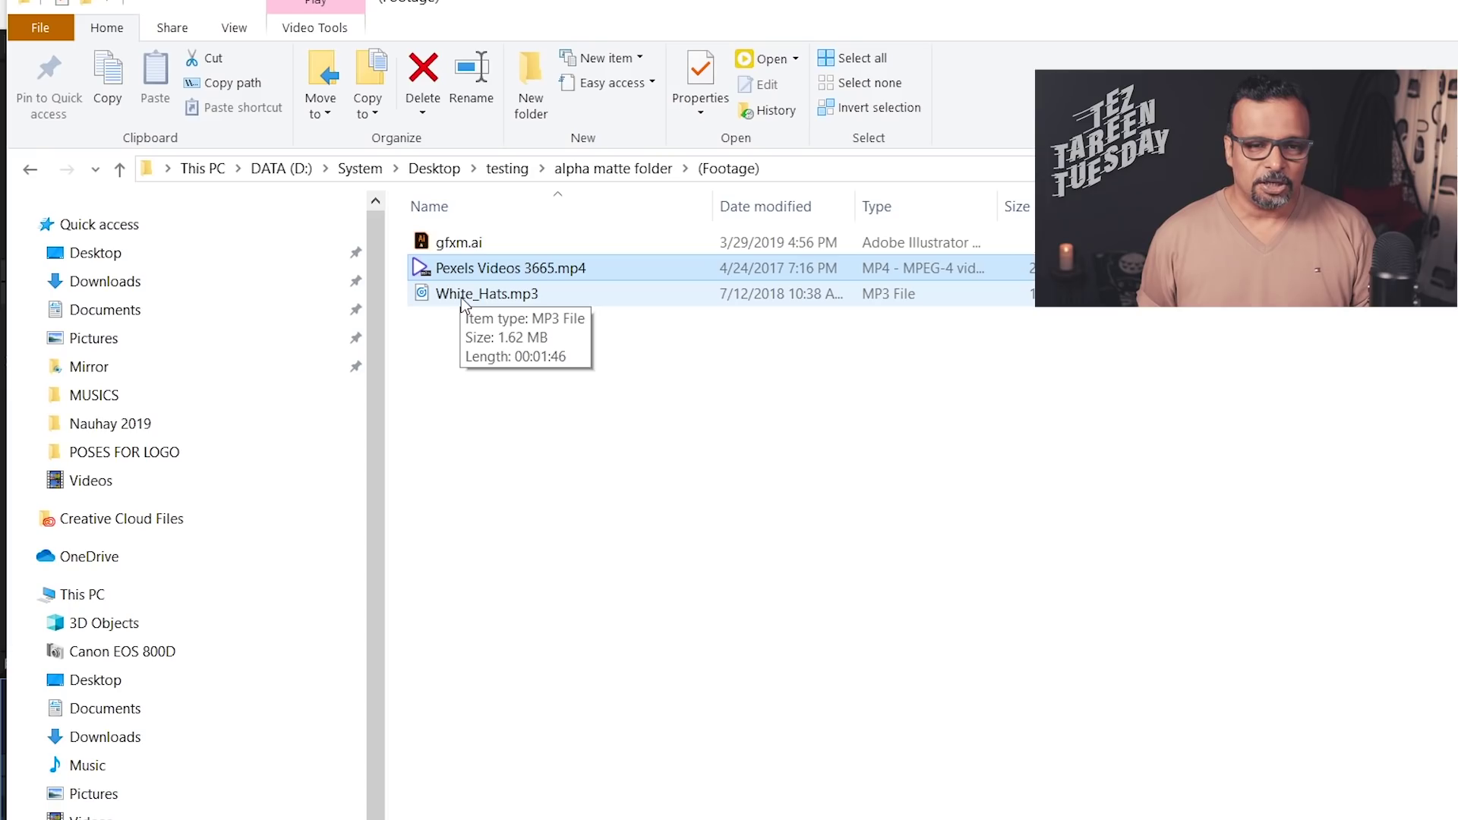
left_click(463, 302)
left_click(471, 343)
left_click(480, 299)
left_click(492, 275, "shift")
left_click(490, 273)
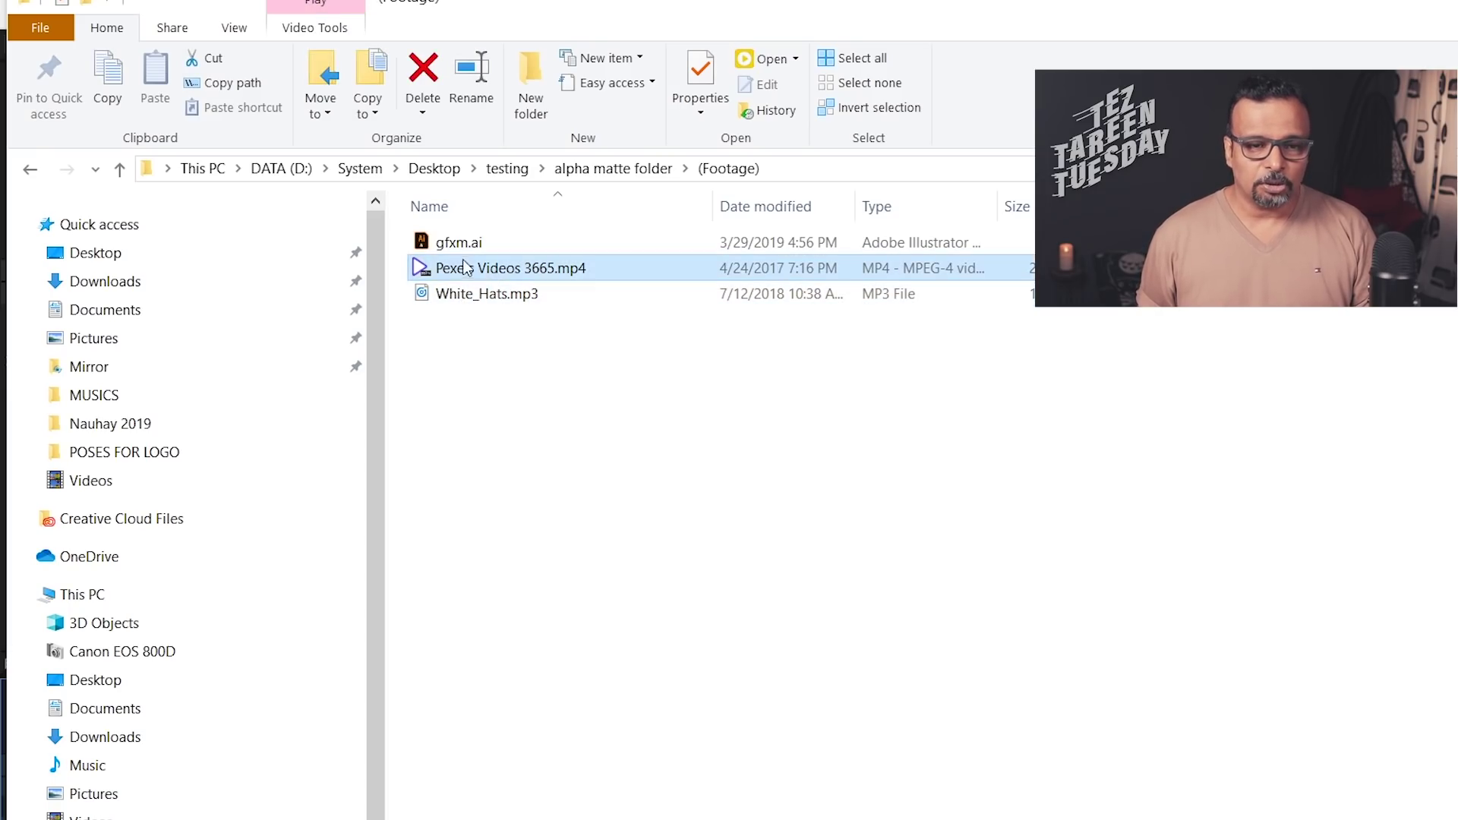
left_click(467, 249)
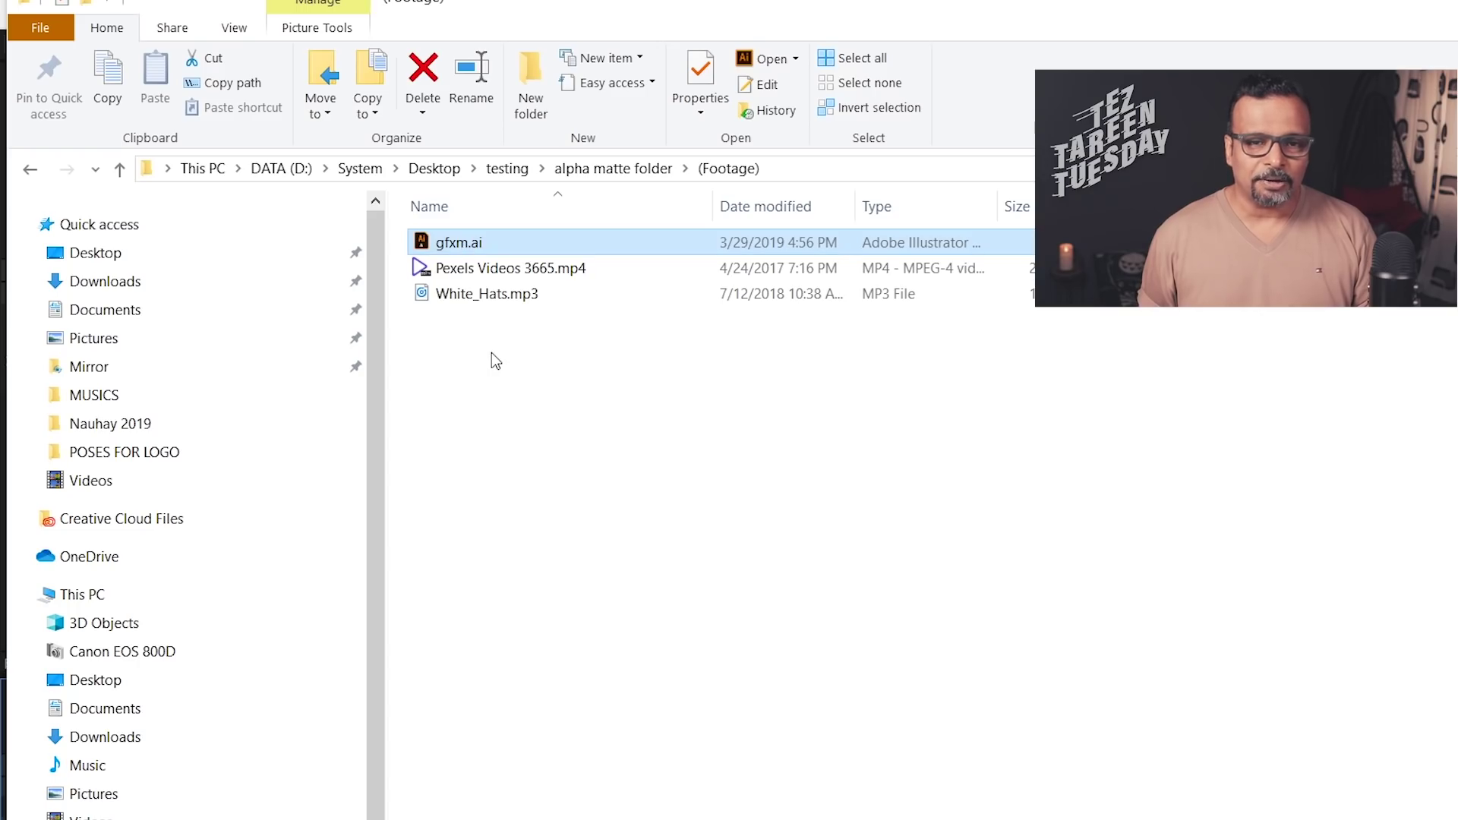
- Navigate back up to the testing folder and select alpha matte folder
left_click(606, 171)
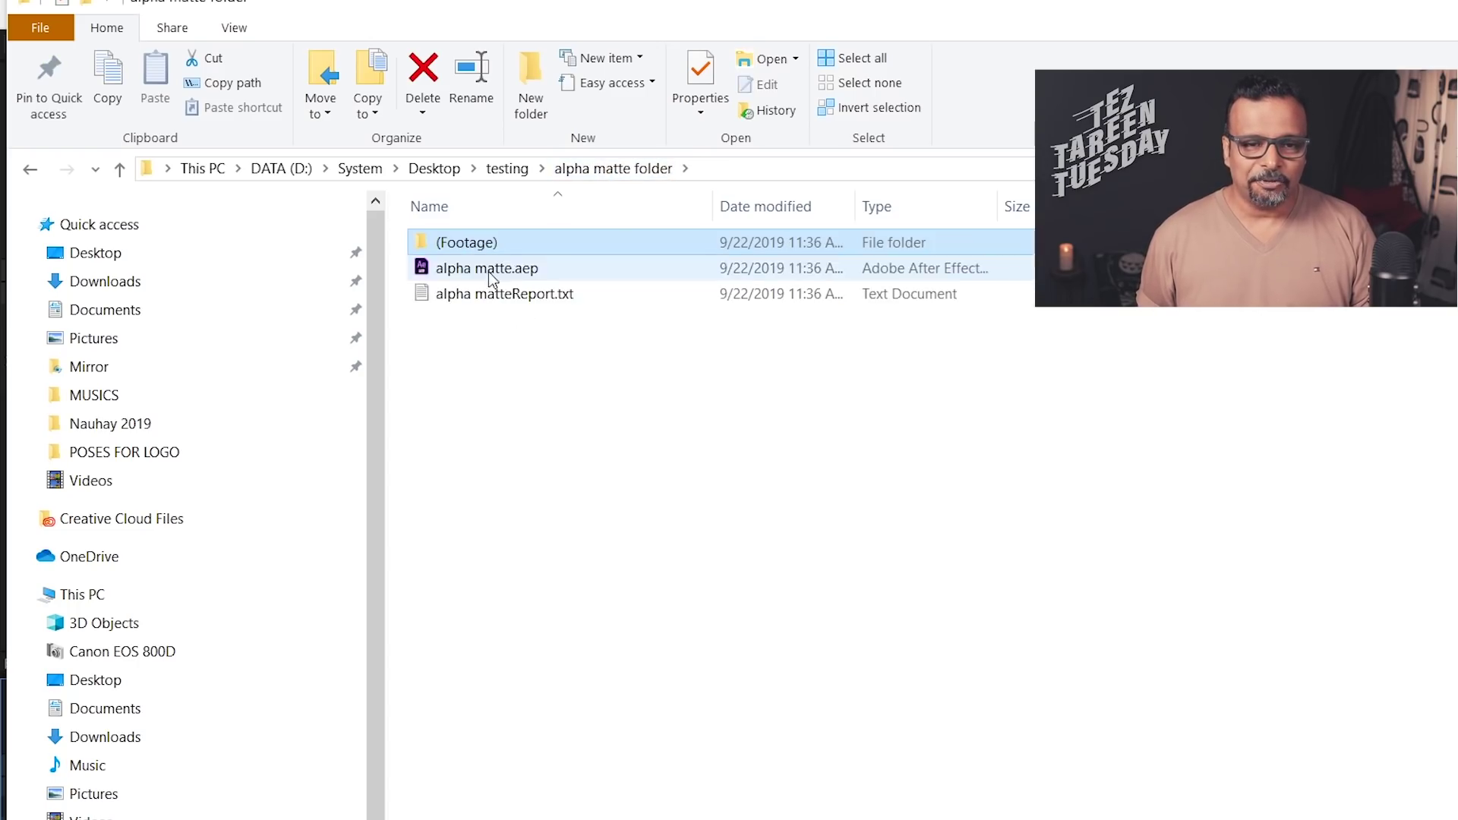
left_click(506, 168)
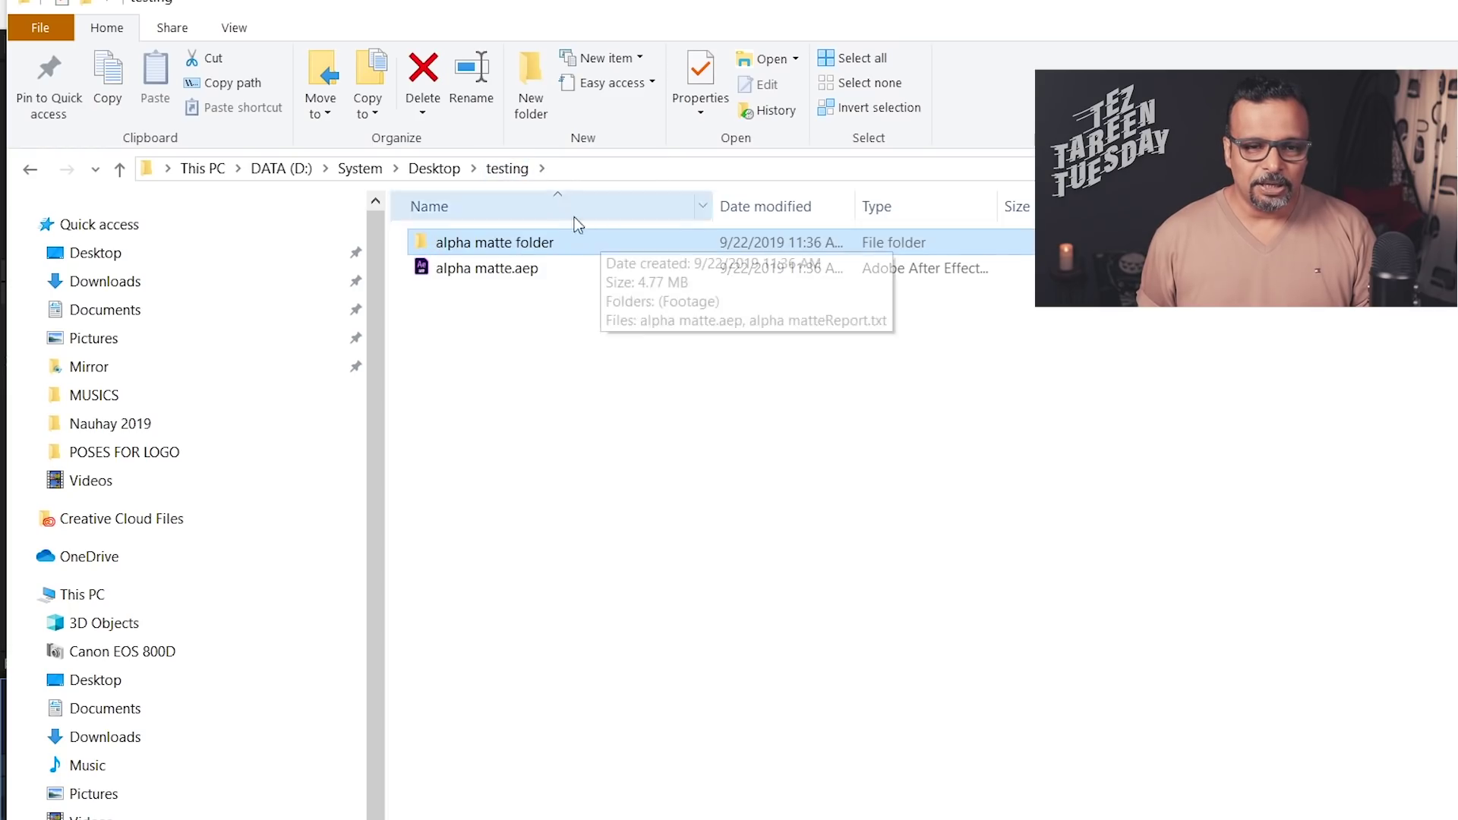
left_click(461, 244)
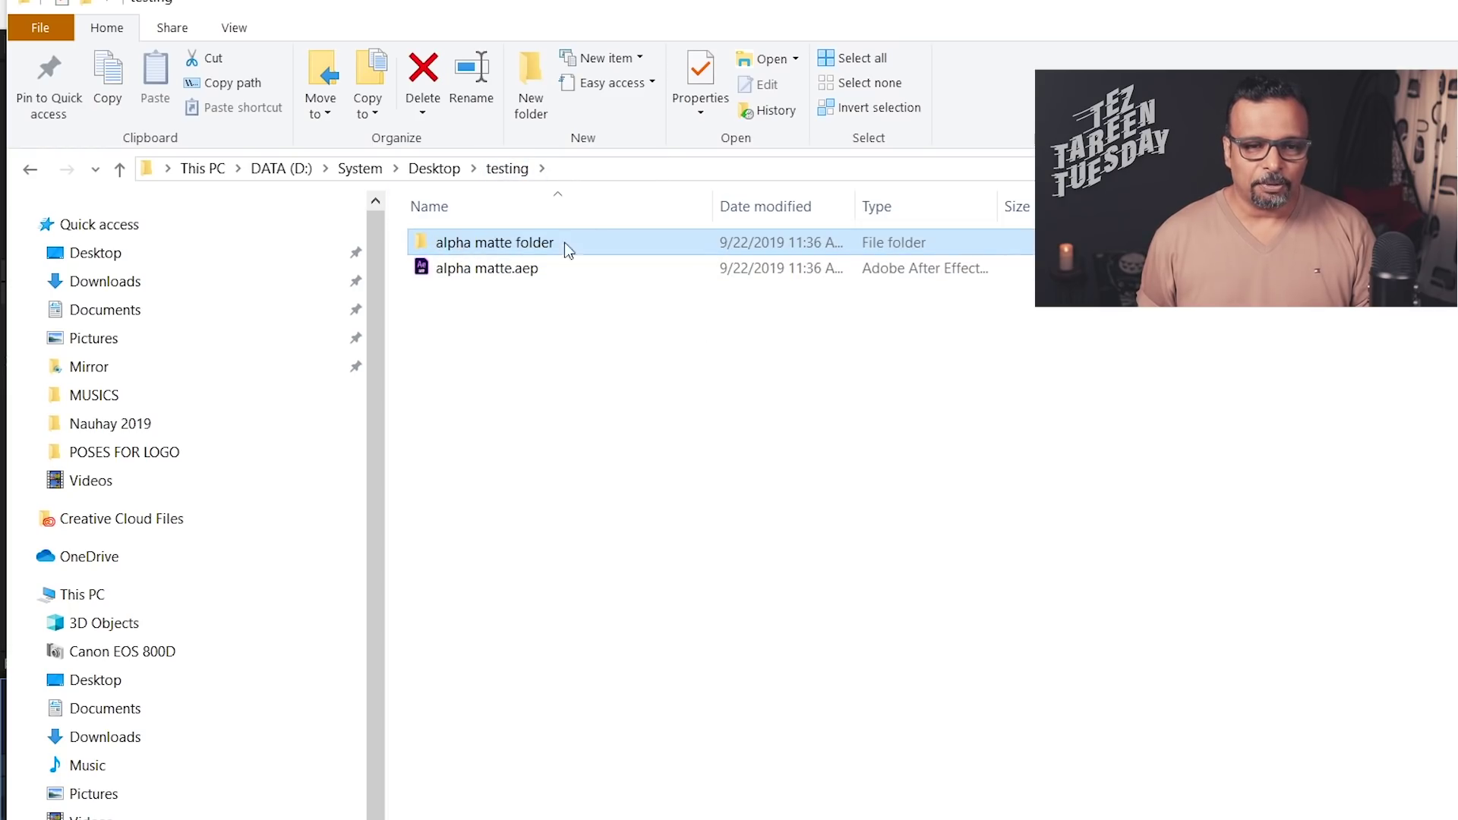
left_click(621, 241)
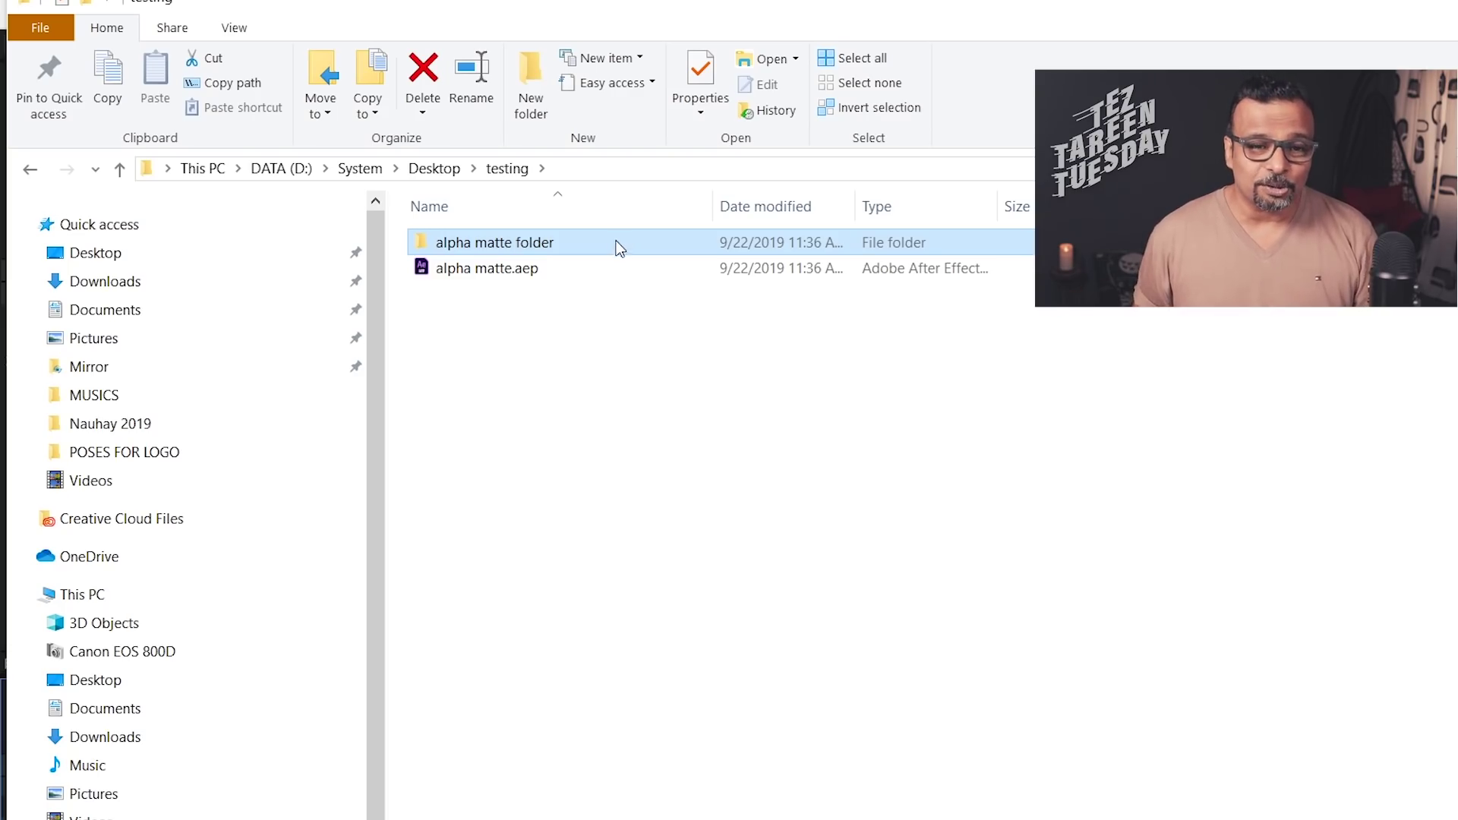
right_click(578, 241)
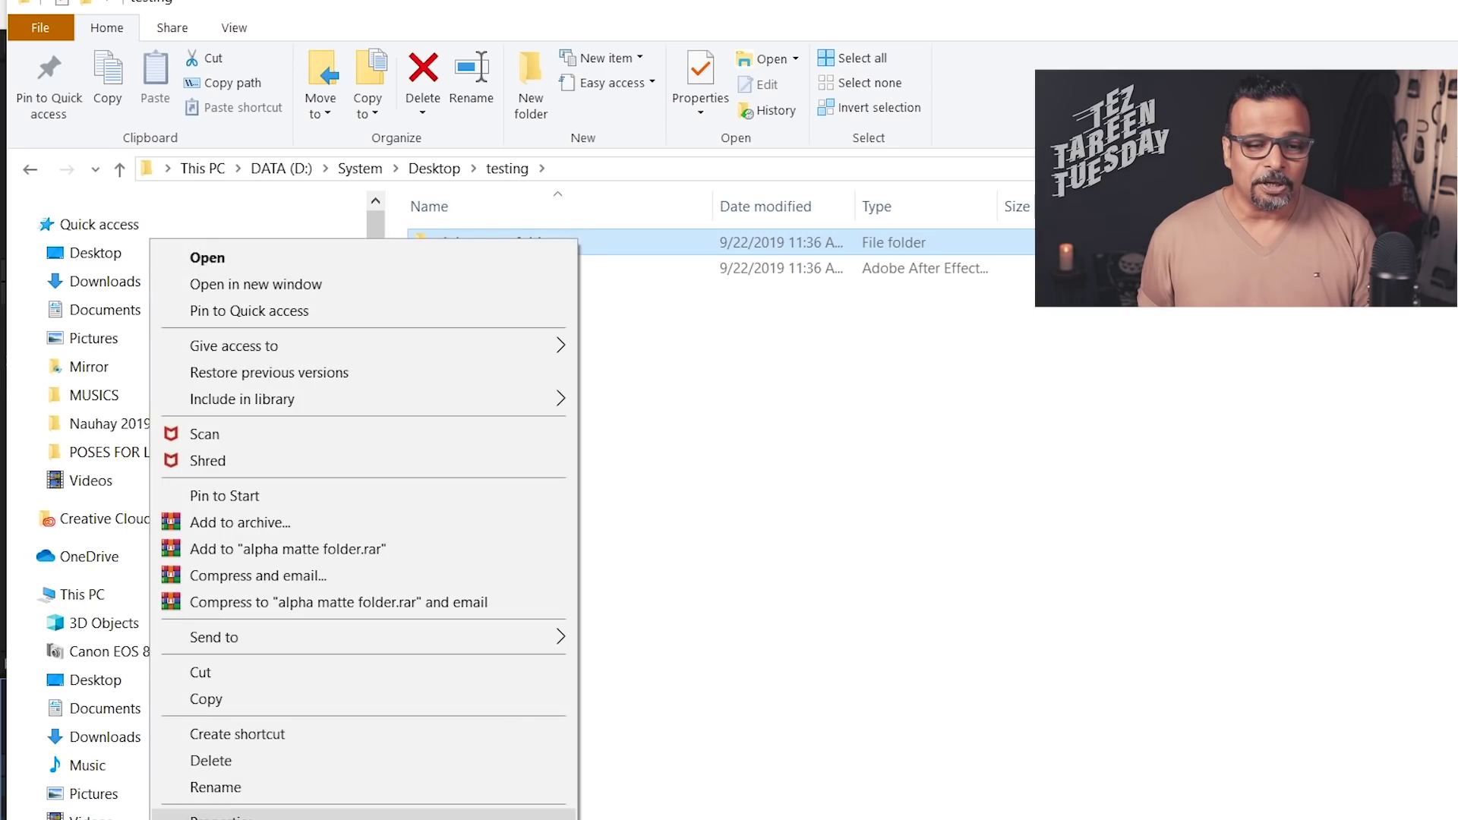
left_click(228, 815)
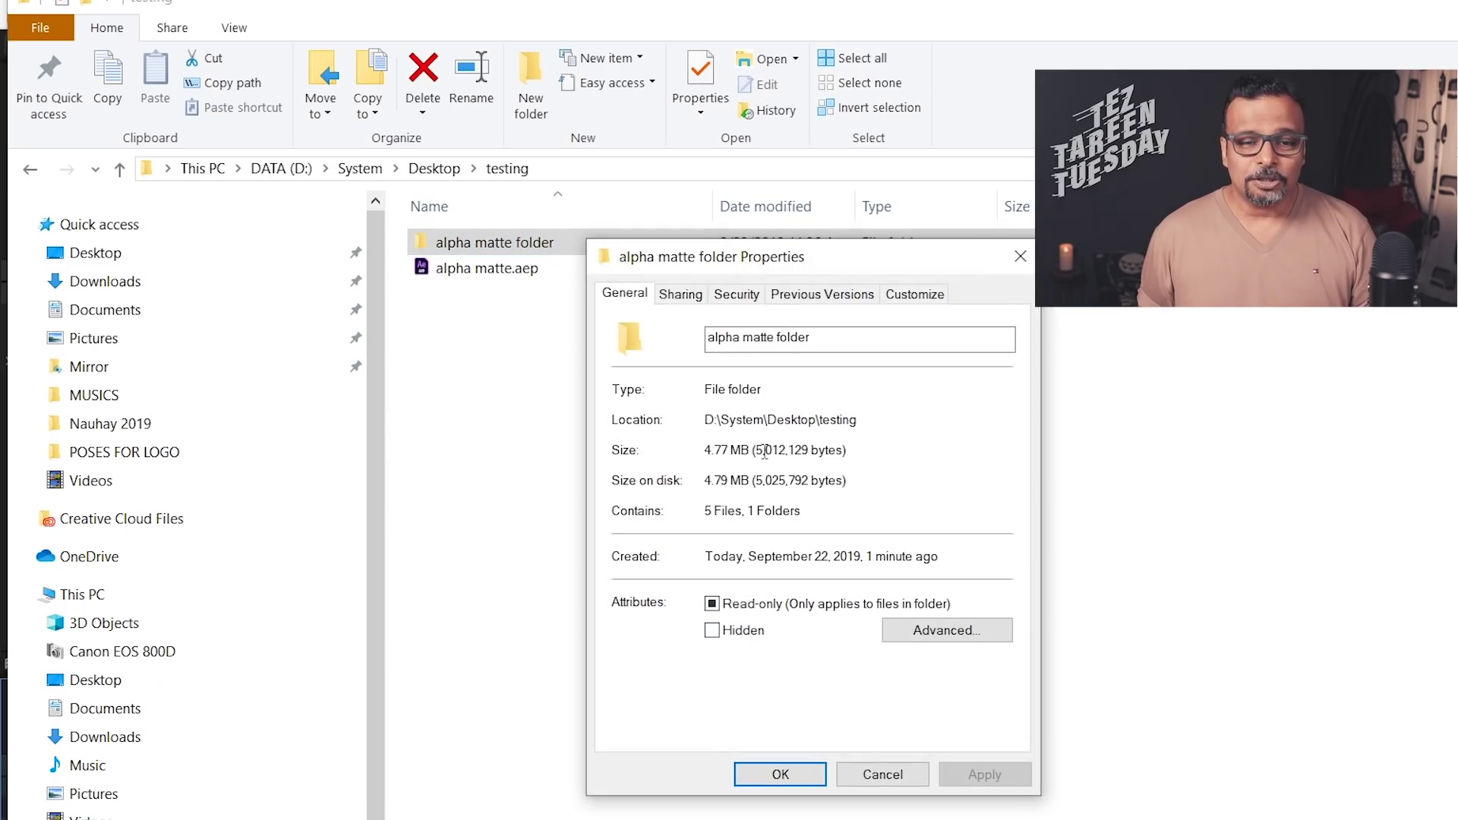
left_click_drag(765, 451, 710, 451)
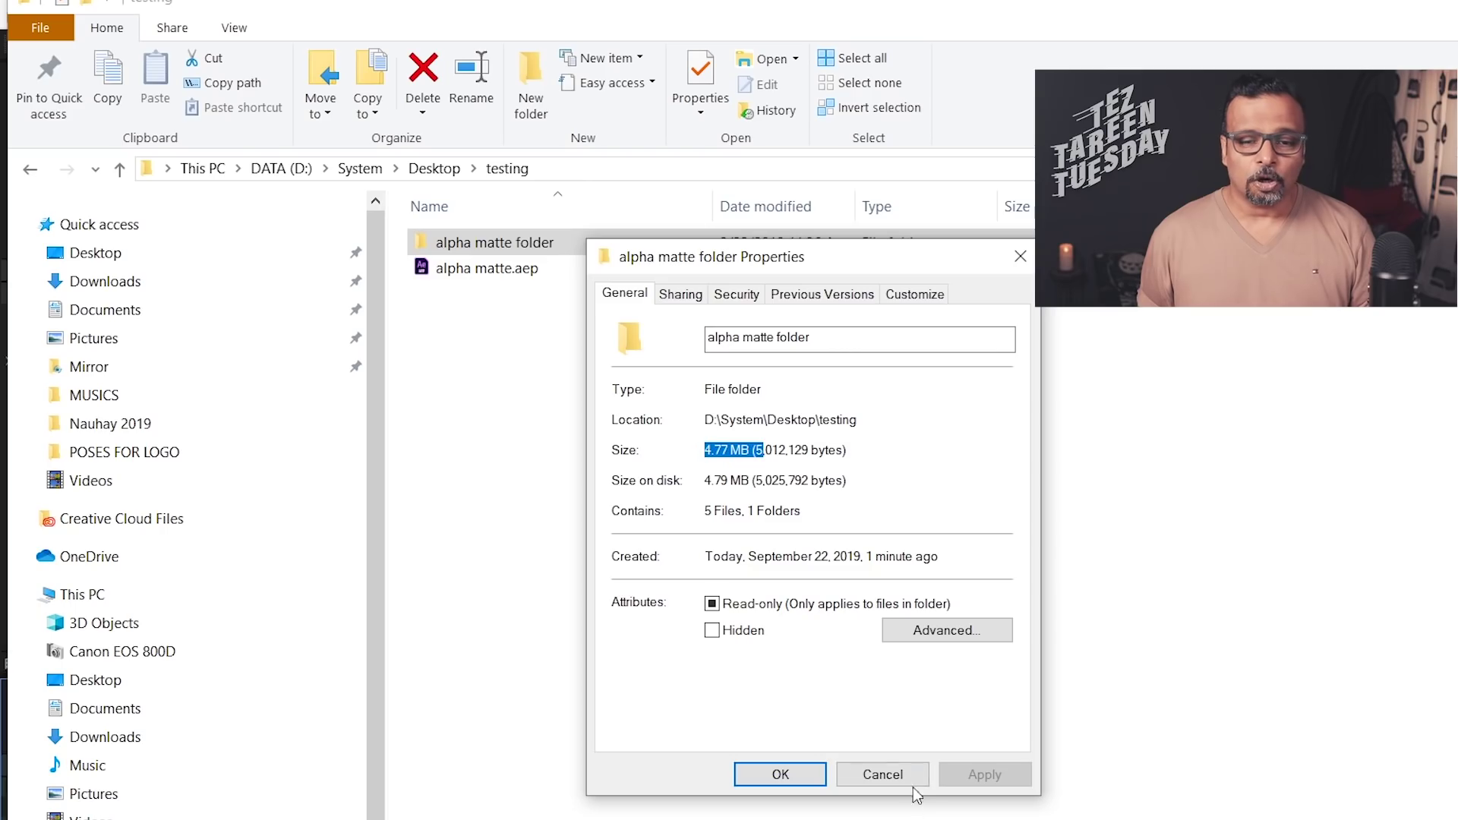
left_click(911, 782)
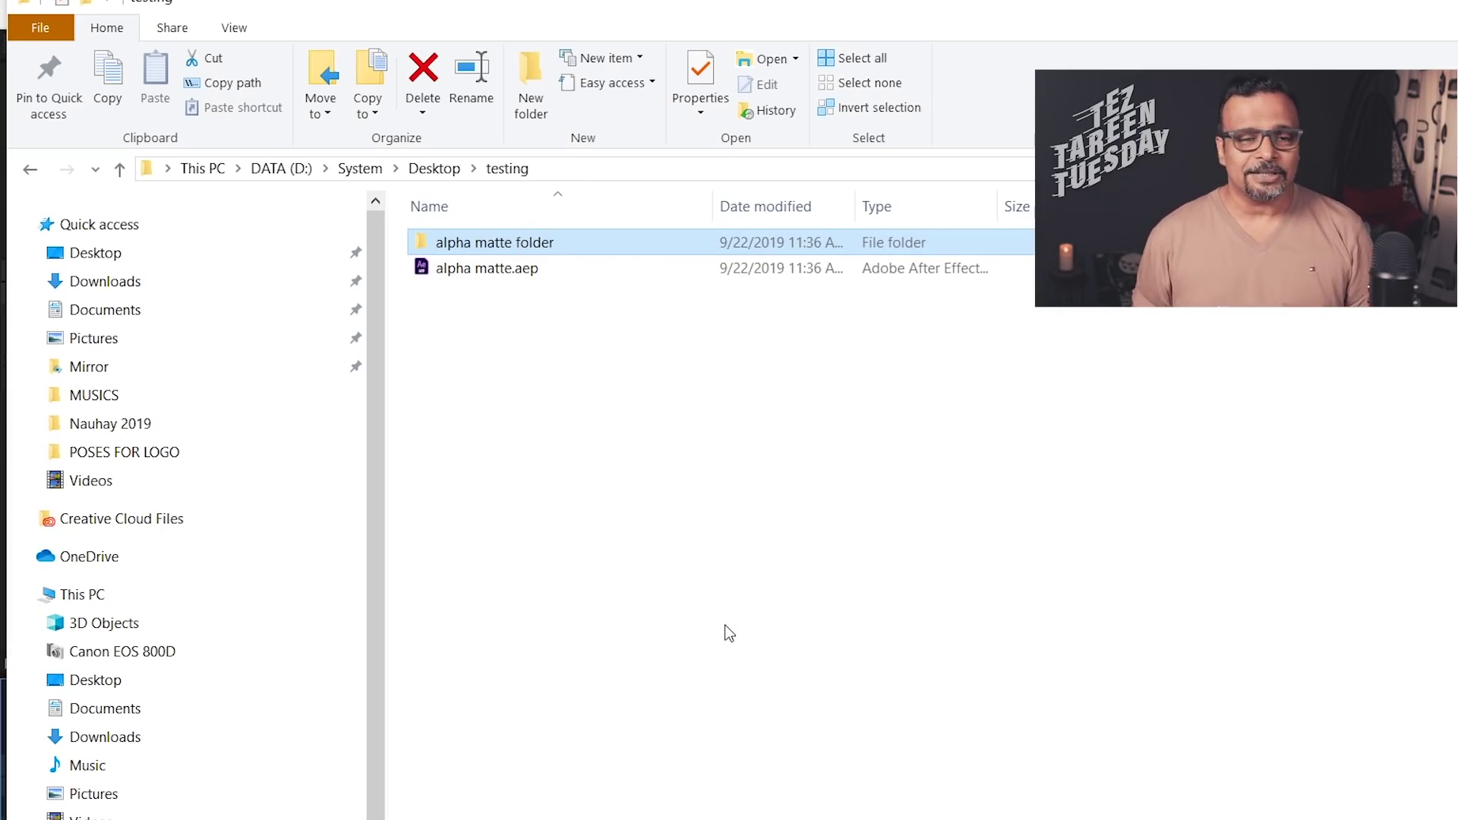
- Open alpha matte folder to show (Footage), alpha matte.aep and alpha matteReport.txt
double_click(485, 245)
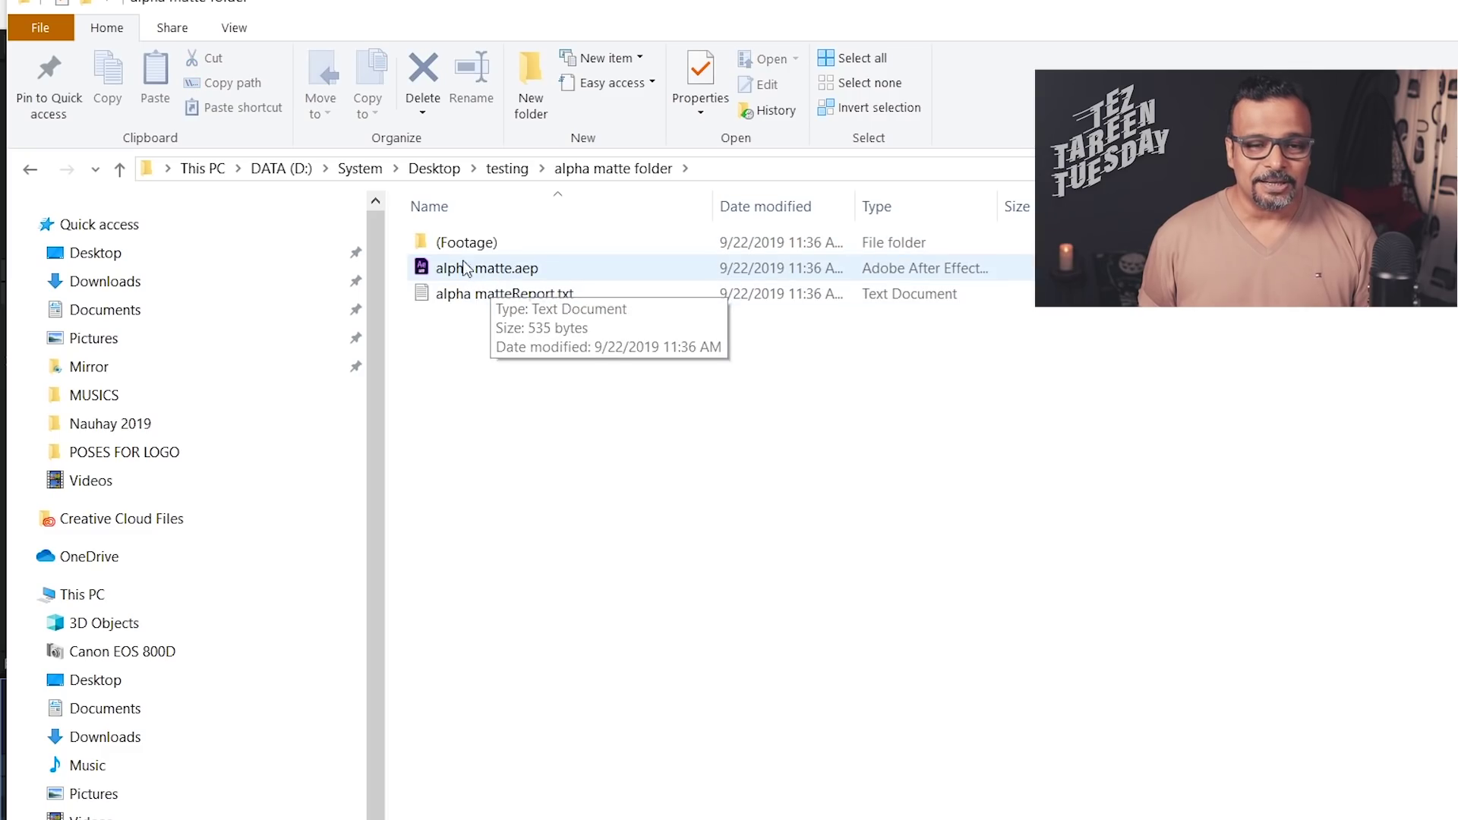